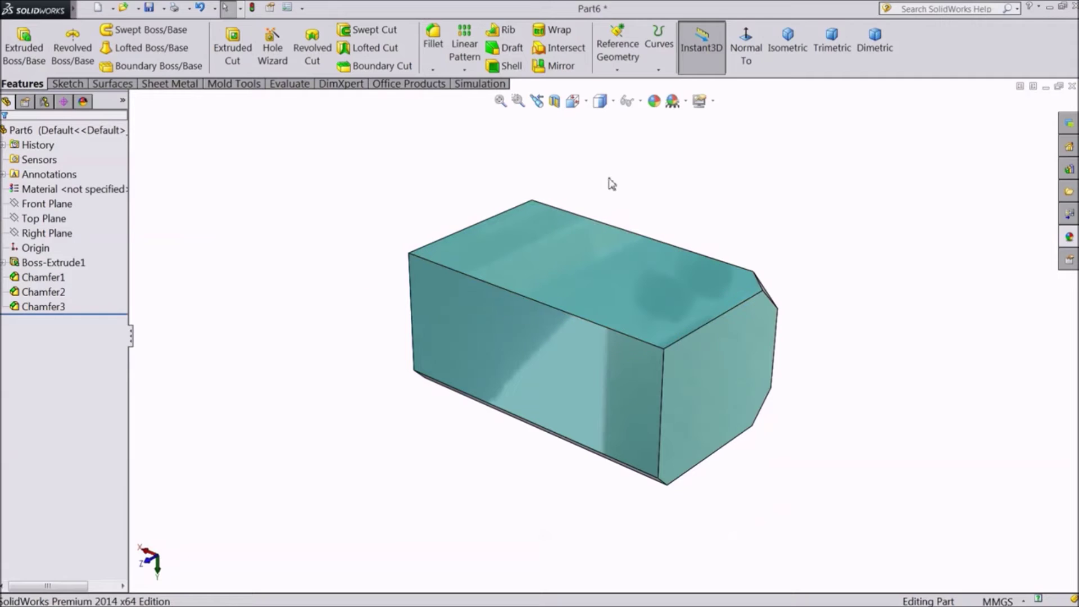
Orbit the block and start a Hole Wizard hole of the straight type
scroll(631, 294, "down", 1)
middle_click_drag(695, 201, 703, 237)
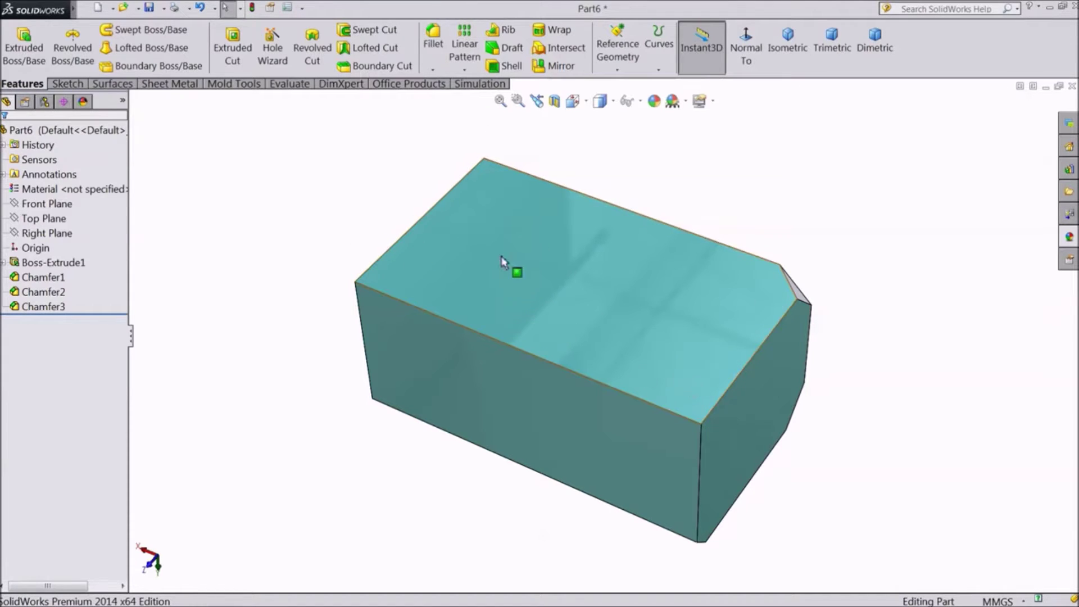
left_click(272, 56)
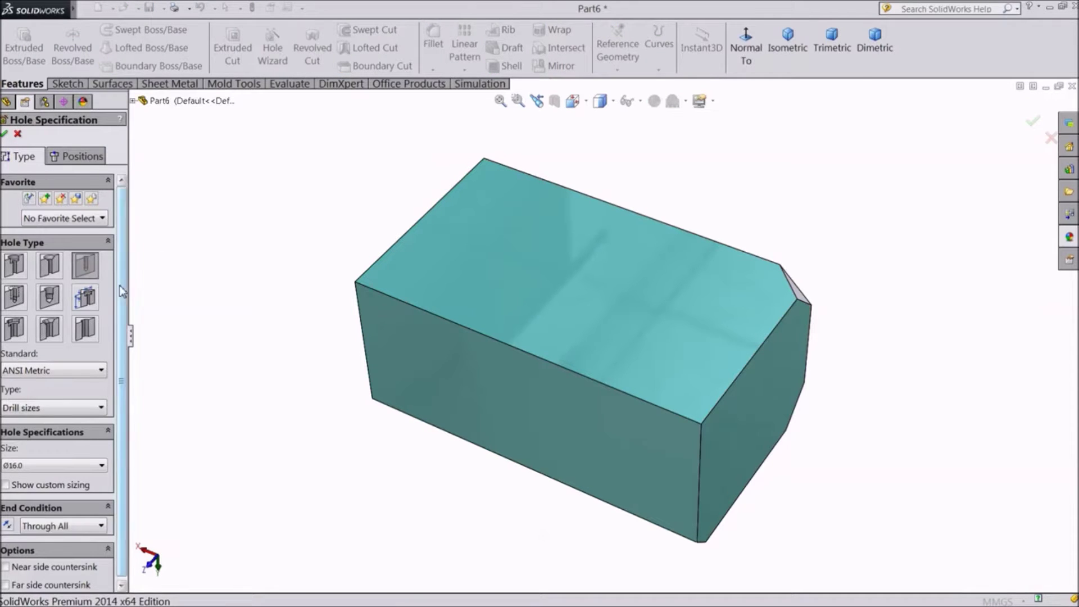
left_click(84, 264)
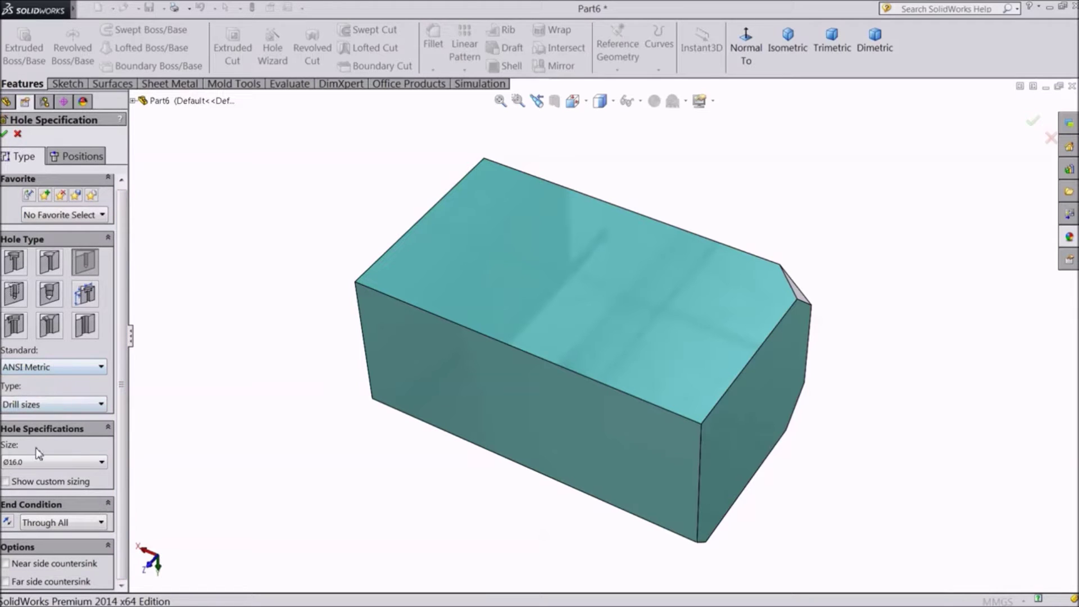
Set the hole size to Ø12.0 with the Through All end condition
left_click(26, 468)
scroll(34, 495, "up", 2)
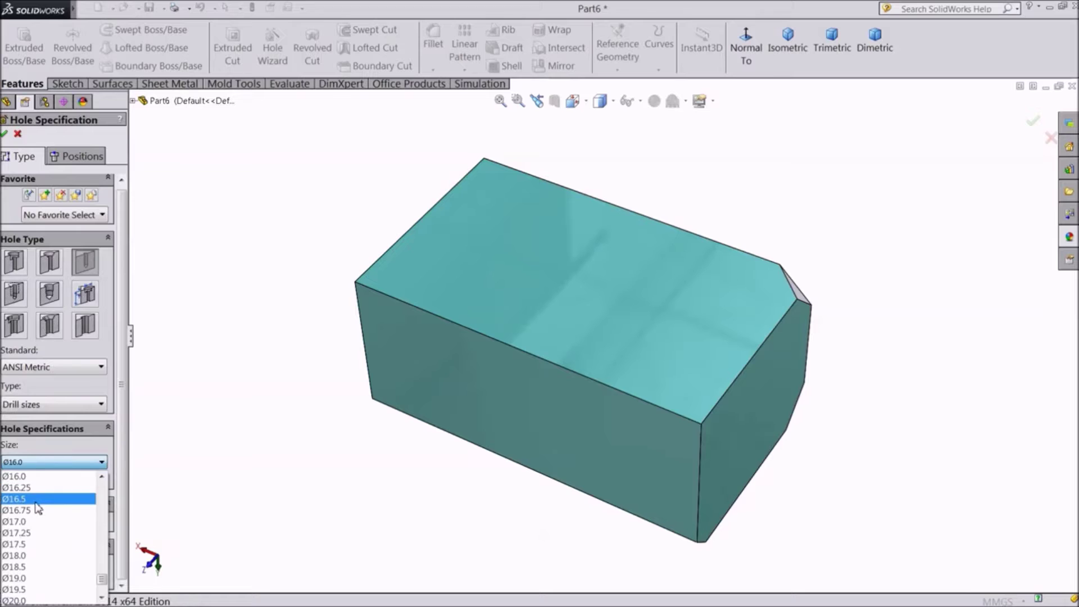
scroll(35, 506, "up", 1)
scroll(31, 500, "up", 1)
scroll(31, 499, "up", 3)
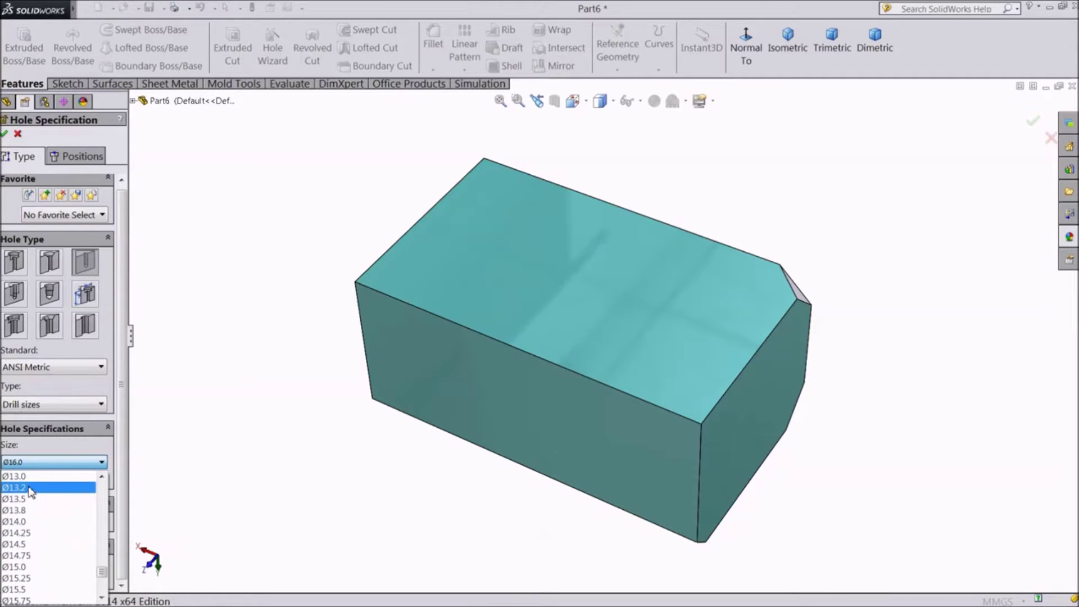
scroll(31, 497, "up", 3)
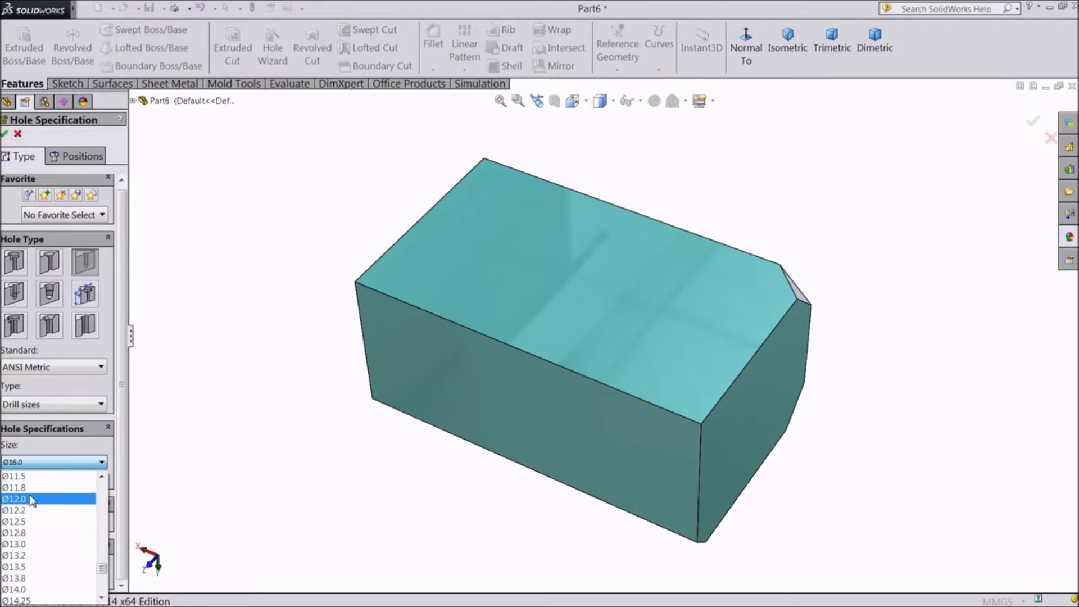
left_click(31, 499)
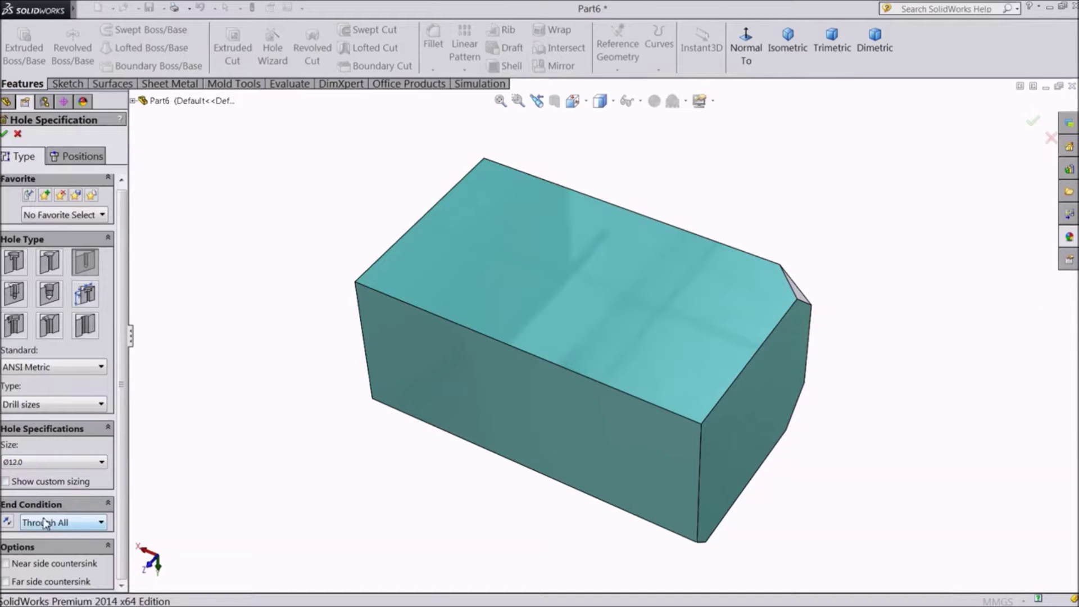
left_click(59, 528)
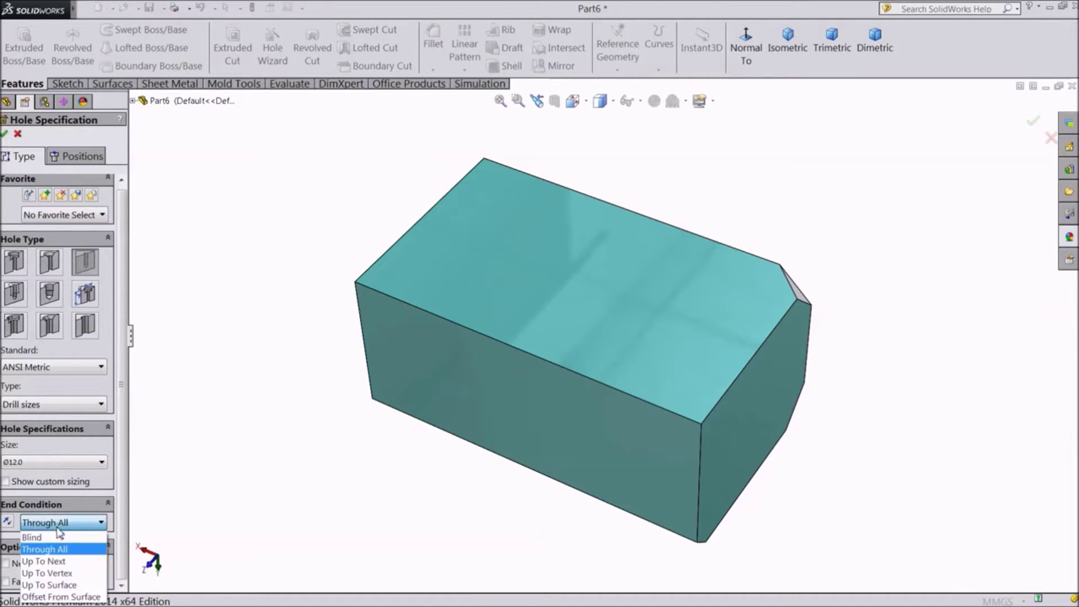
left_click(52, 549)
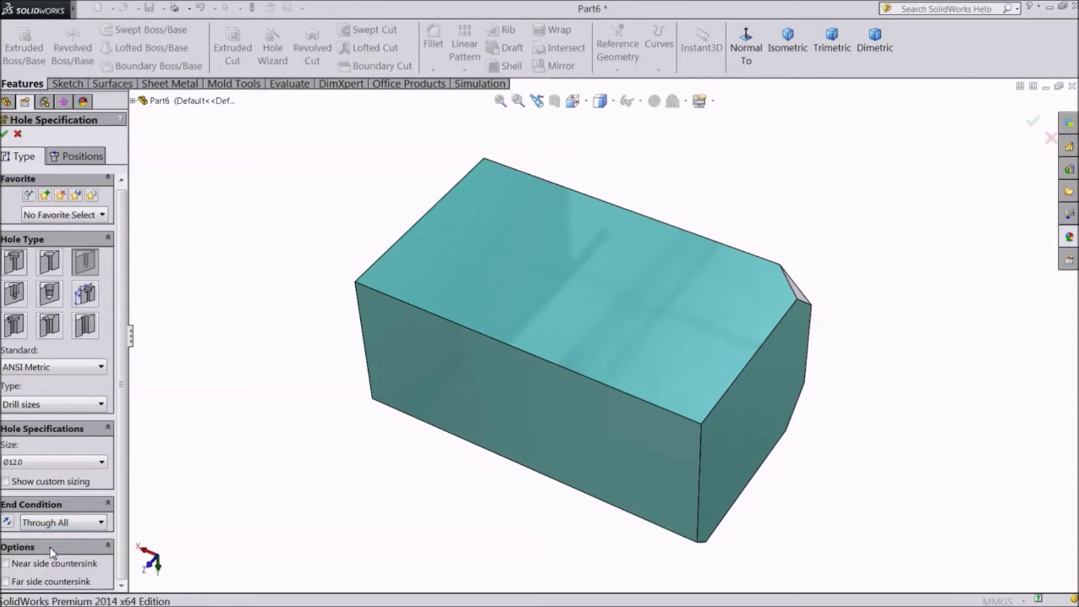
left_click(66, 159)
Place the Ø12.0 hole on the block's top face near a corner and confirm it
scroll(694, 396, "down", 2)
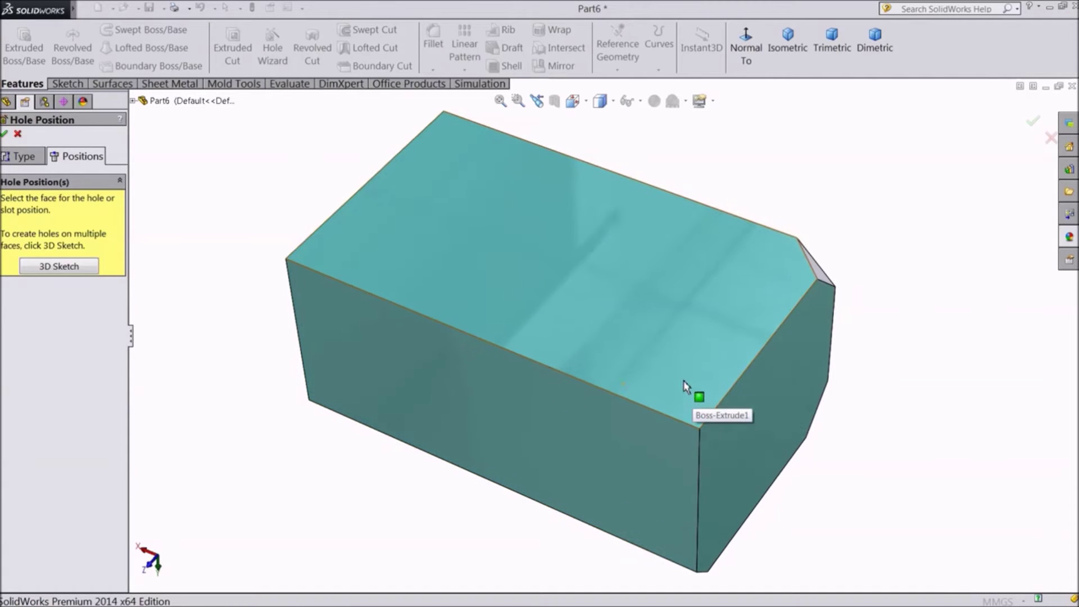
left_click(686, 382)
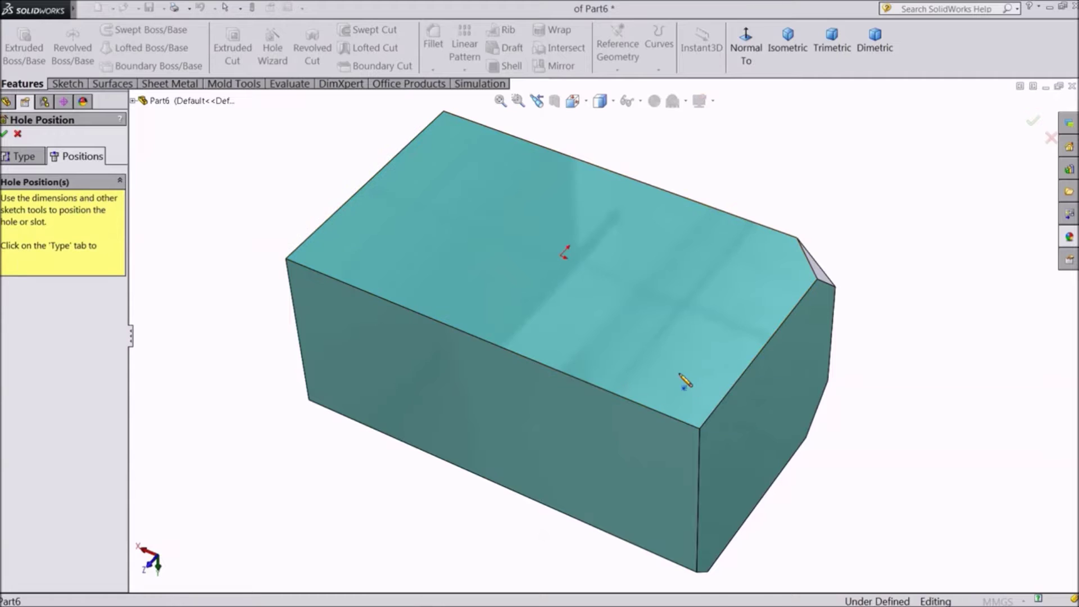
left_click(682, 375)
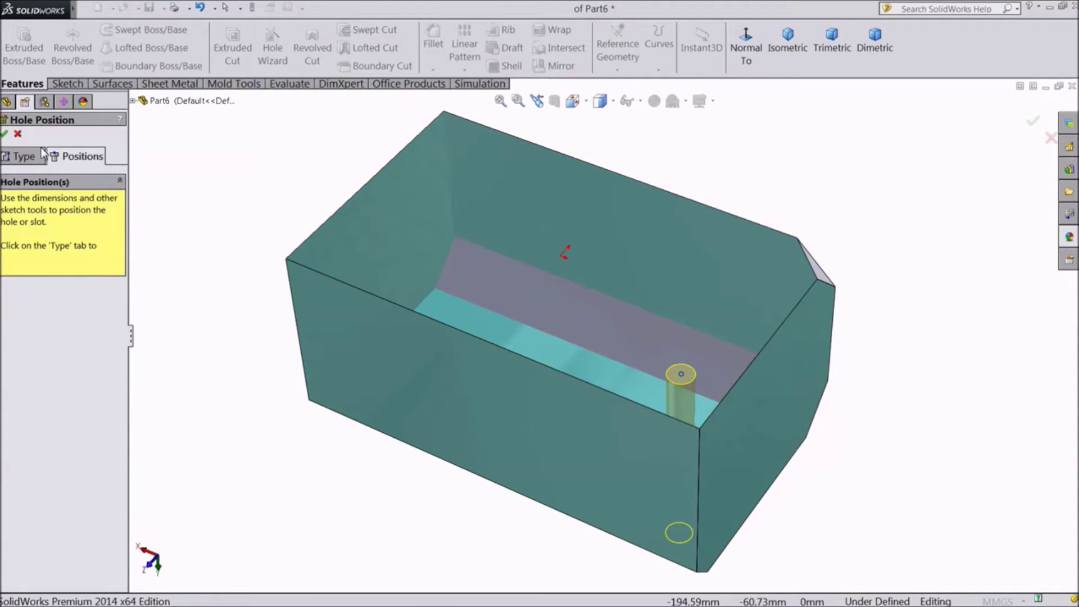
left_click(4, 134)
scroll(504, 306, "up", 2)
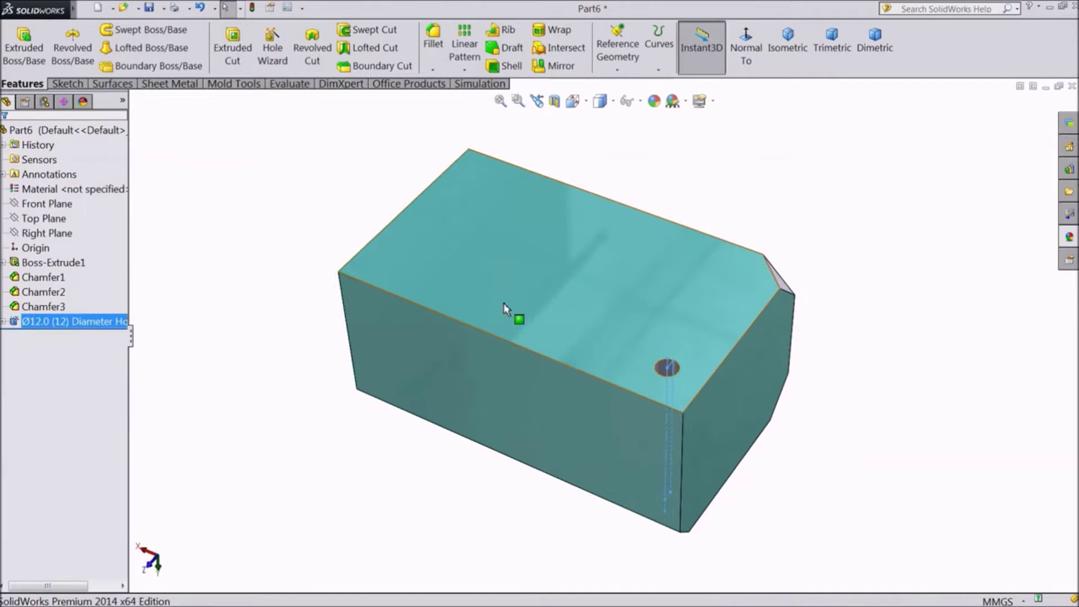
mouse_move(834, 247)
middle_mouse_down()
mouse_move(838, 374)
mouse_move(815, 59)
mouse_move(817, 267)
mouse_move(828, 223)
mouse_move(829, 232)
middle_mouse_up()
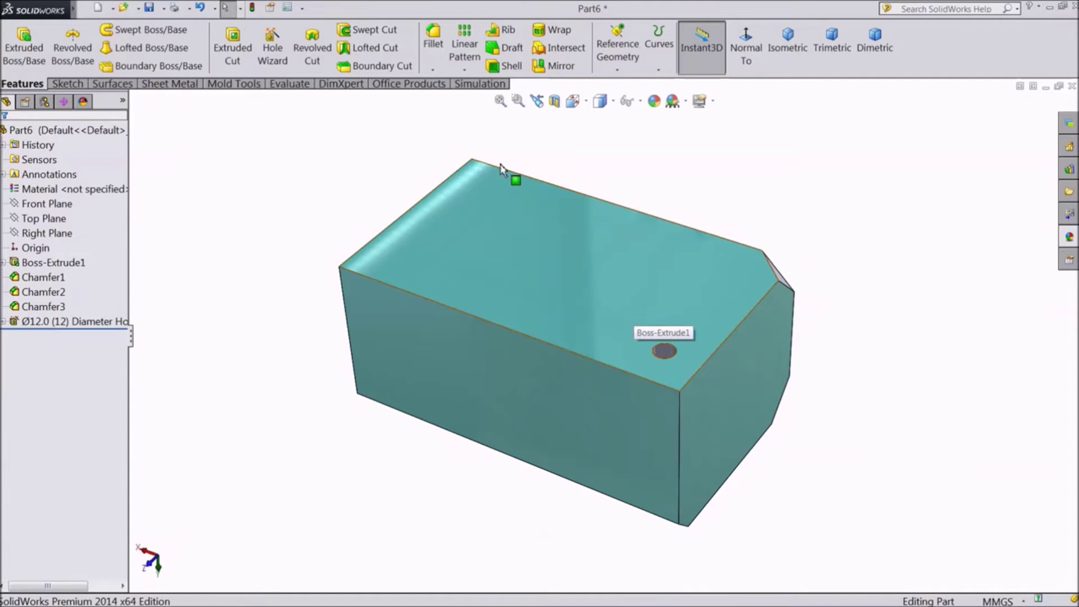
left_click(464, 70)
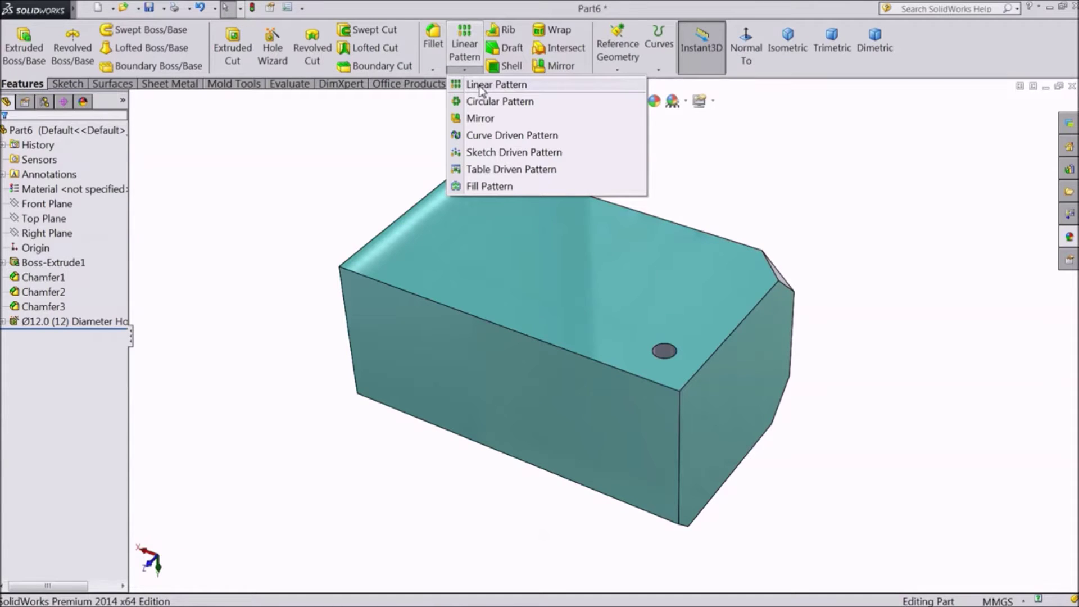
Pattern Hole1 linearly along a block edge, reversed to run across the block
left_click(480, 85)
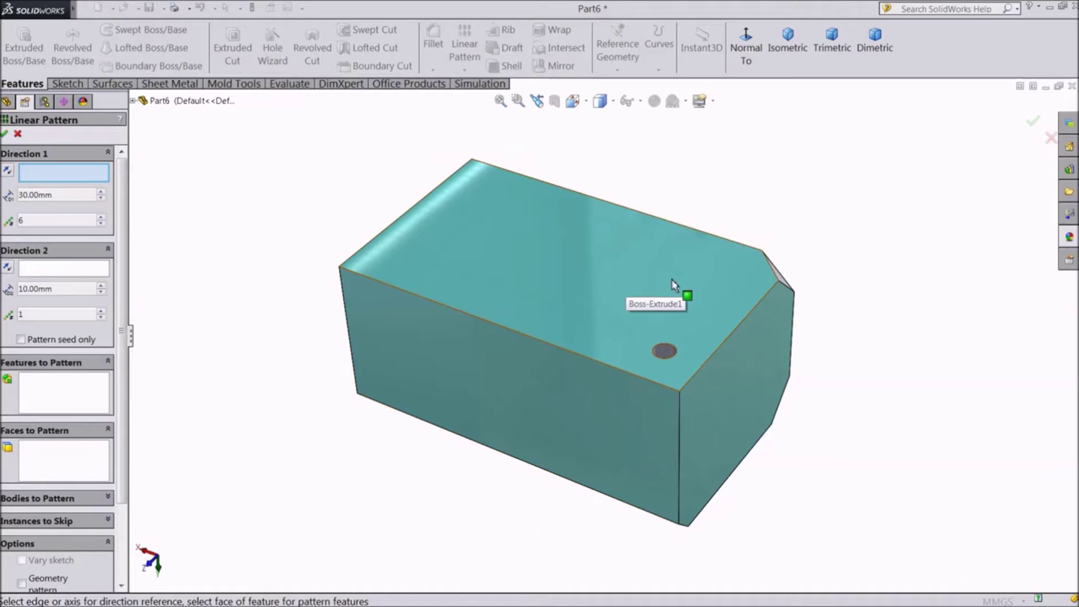
middle_click_drag(860, 233, 810, 314)
left_click(720, 369)
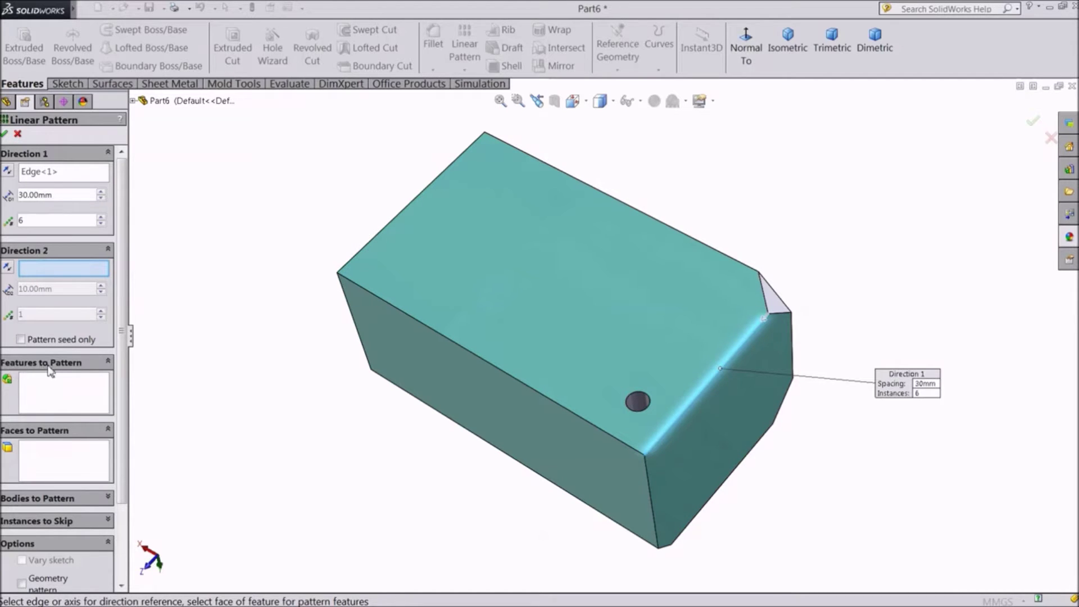
left_click(68, 392)
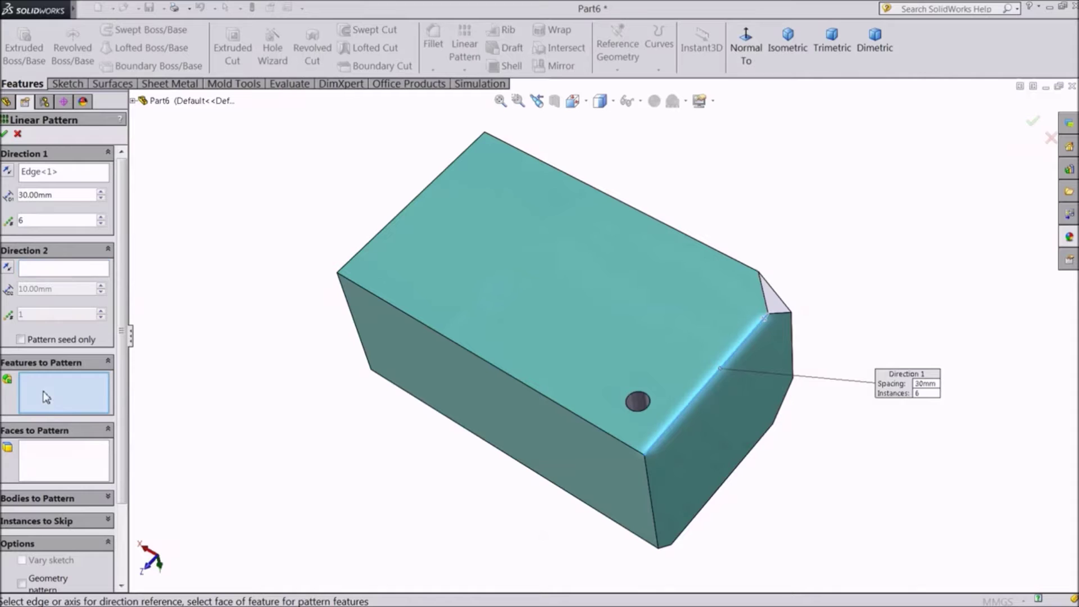
left_click(636, 405)
scroll(638, 404, "up", 2)
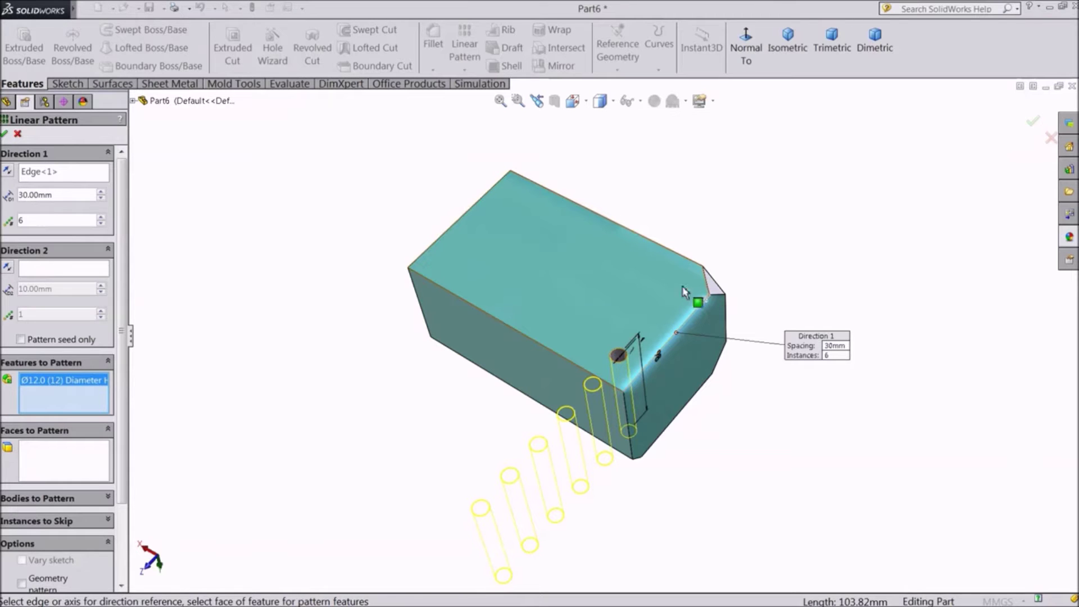
left_click(8, 171)
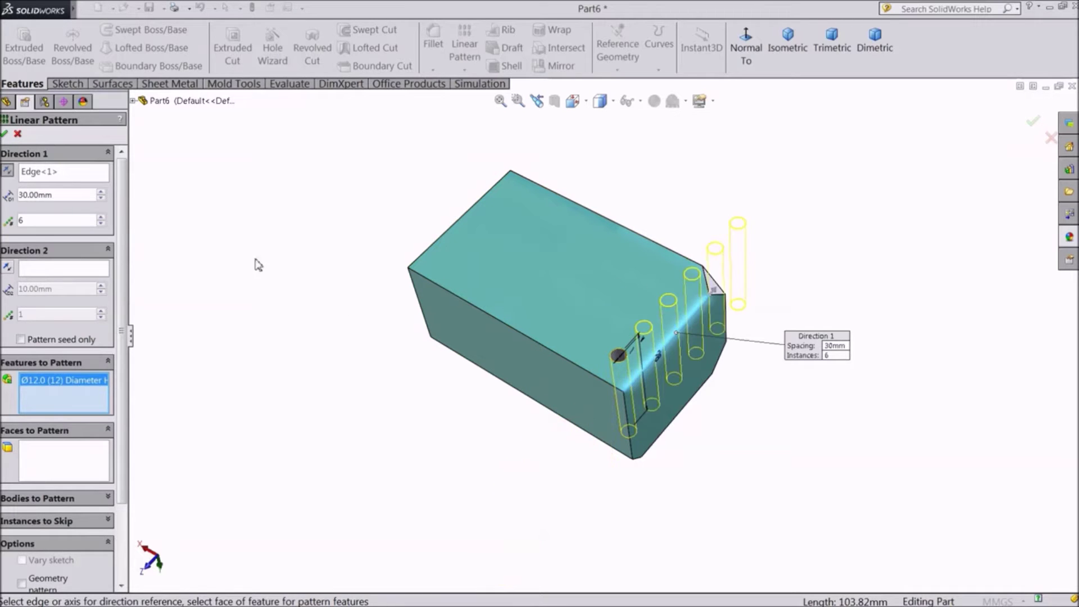
Set the pattern to 20 mm spacing and 5 instances, then accept it
scroll(678, 313, "down", 3)
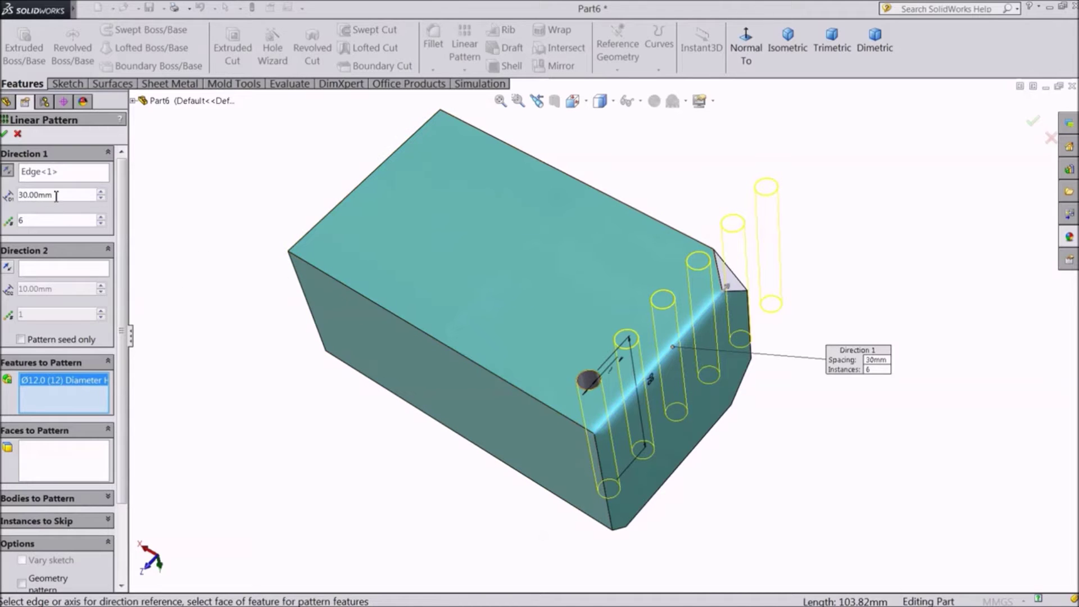
left_click_drag(56, 195, 8, 190)
type("20")
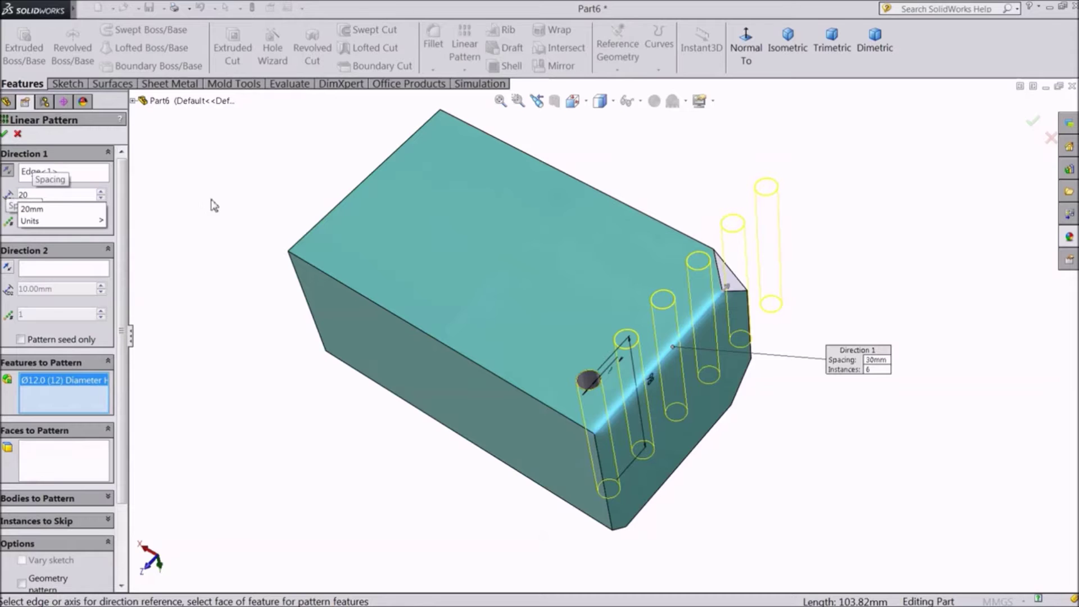
key("Return")
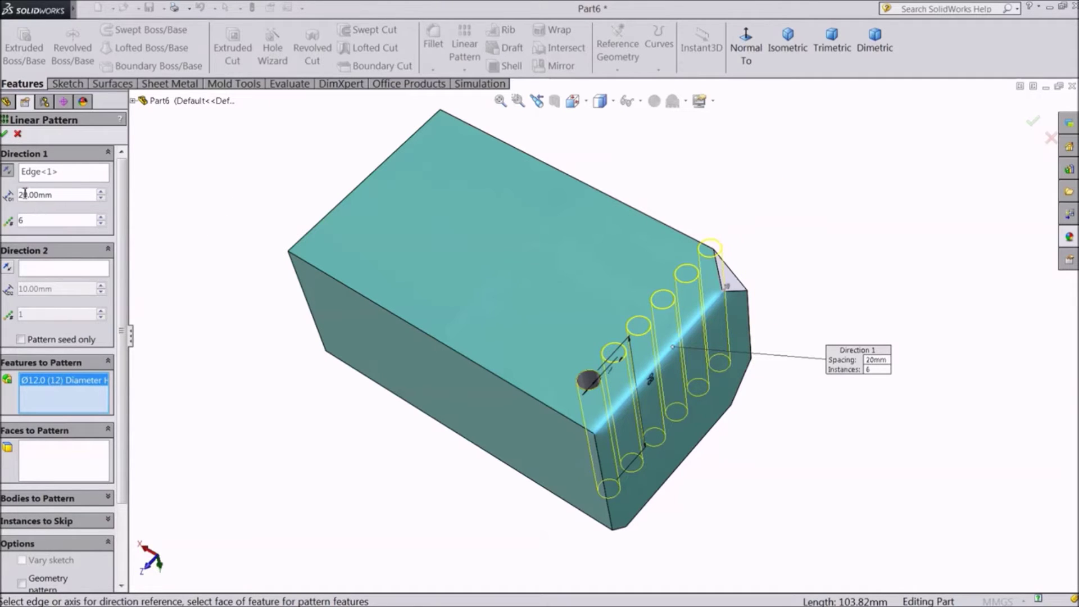
mouse_move(807, 291)
middle_mouse_down()
mouse_move(777, 349)
mouse_move(793, 358)
mouse_move(809, 279)
middle_mouse_up()
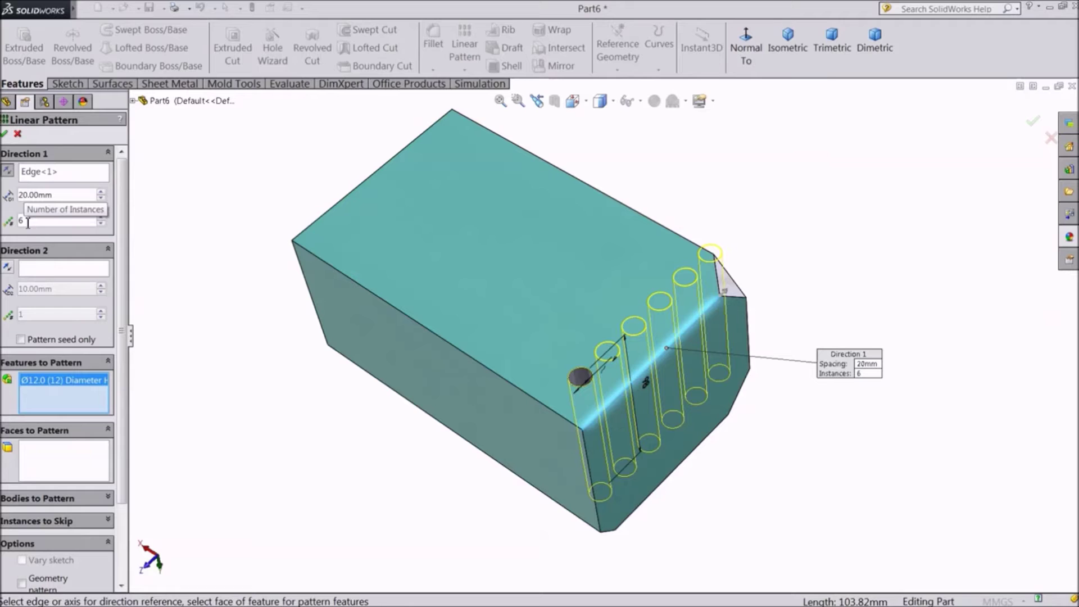
left_click(102, 224)
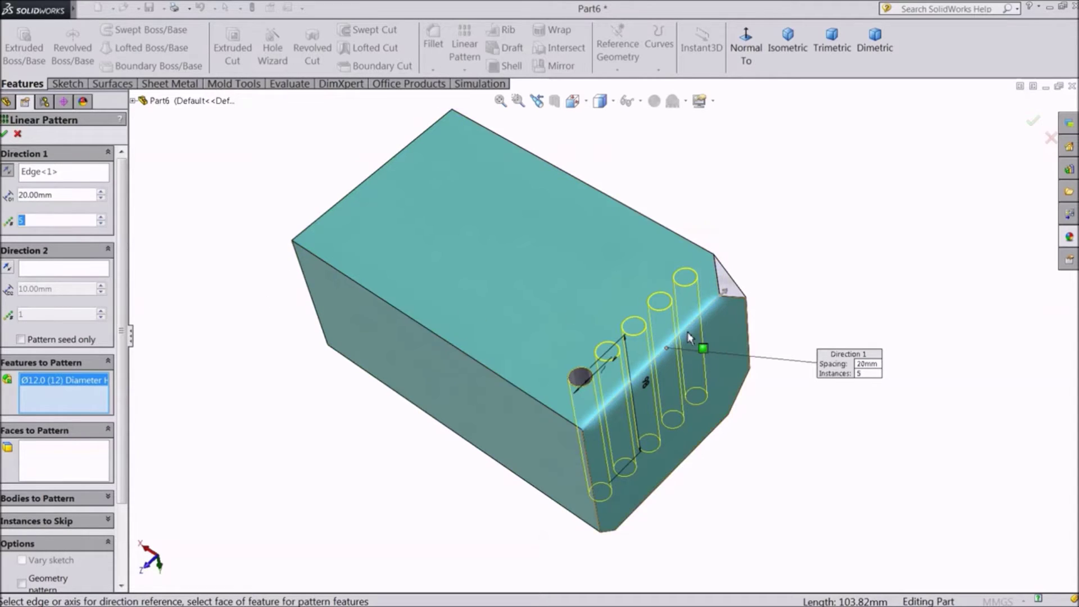
scroll(695, 343, "down", 1)
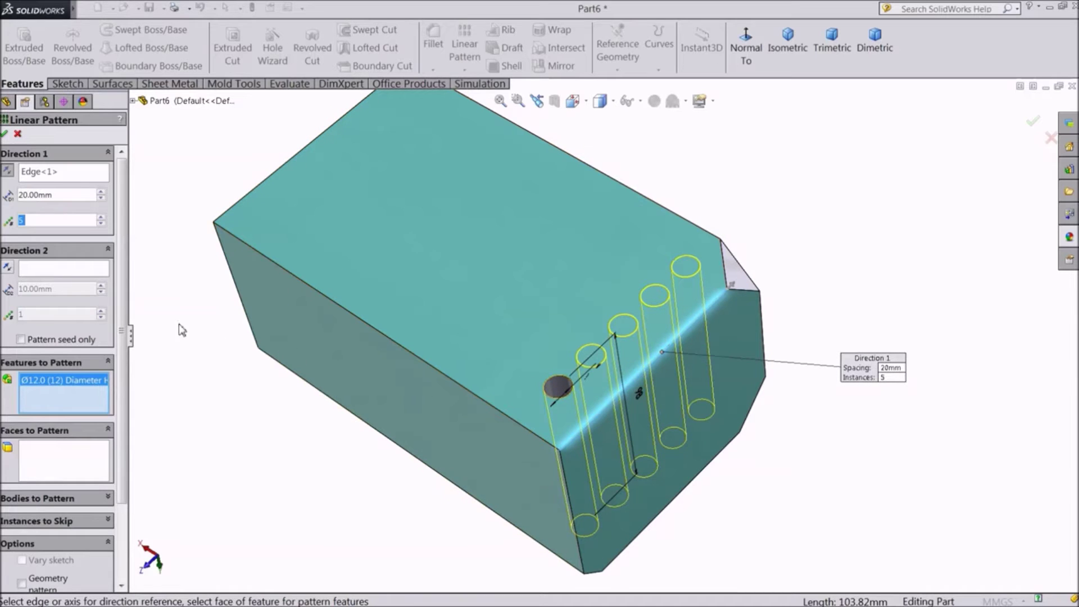
left_click(5, 135)
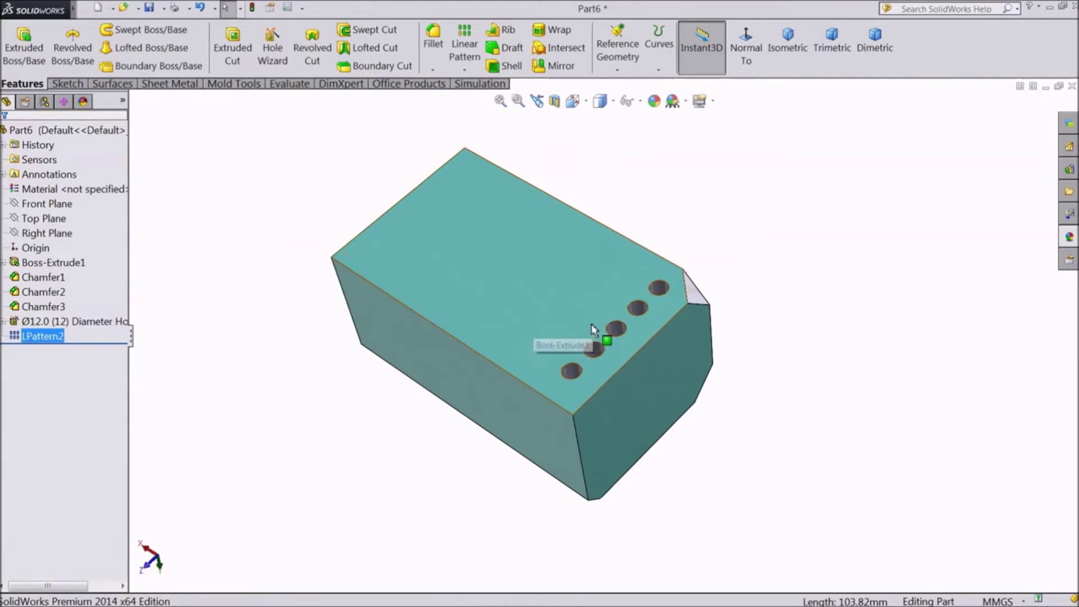
mouse_move(729, 236)
middle_mouse_down()
mouse_move(747, 340)
mouse_move(728, 344)
mouse_move(747, 202)
mouse_move(594, 140)
mouse_move(734, 238)
mouse_move(718, 234)
middle_mouse_up()
scroll(532, 274, "down", 2)
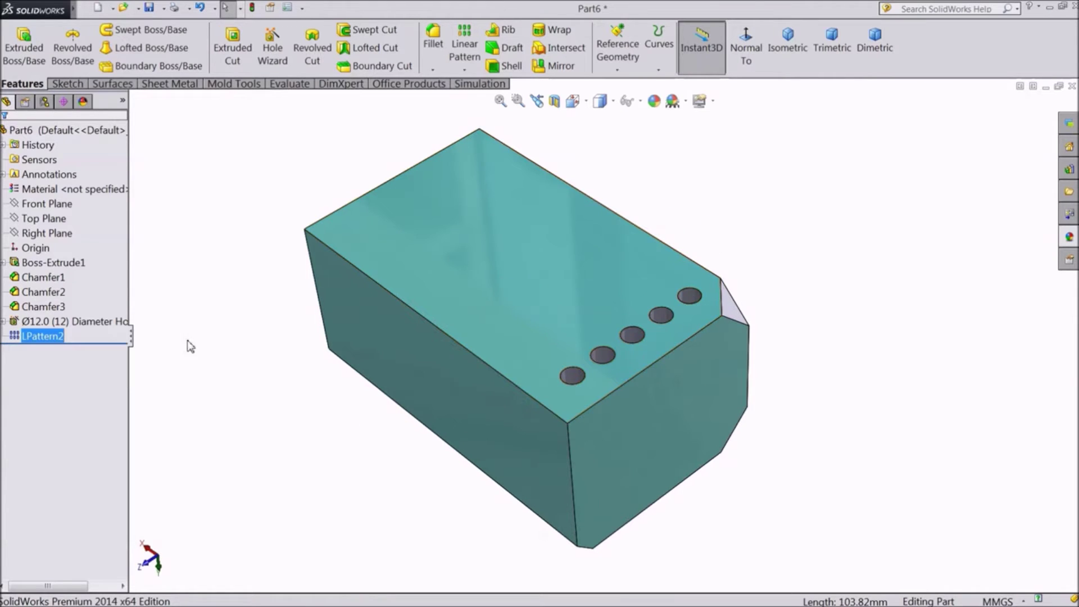
left_click(16, 341)
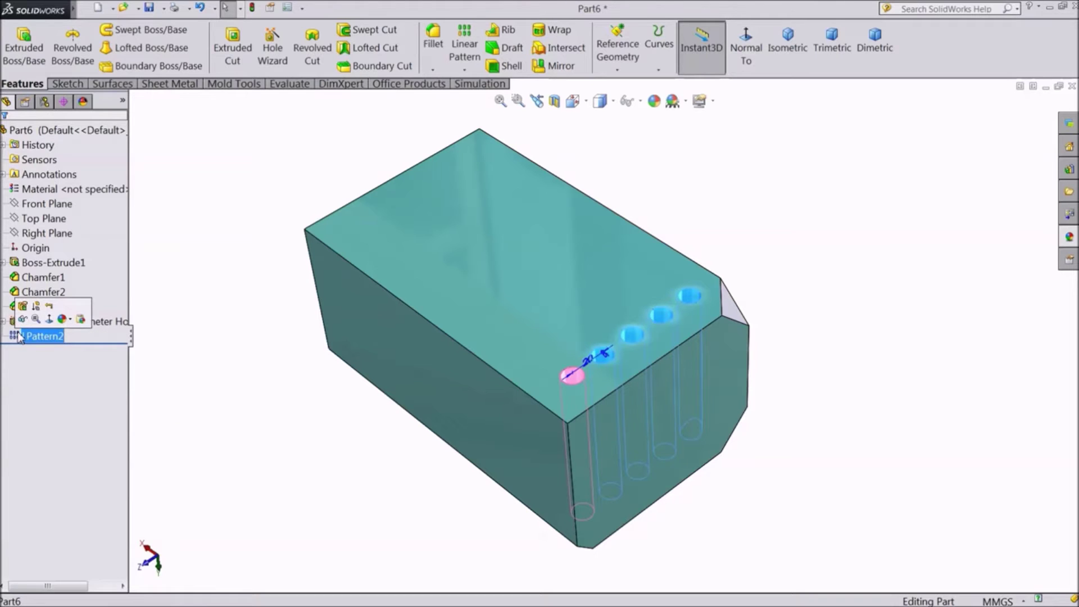
left_click(209, 286)
Start a linear pattern along the long top edge, patterning the 12 mm hole instead of LPattern2
left_click(464, 69)
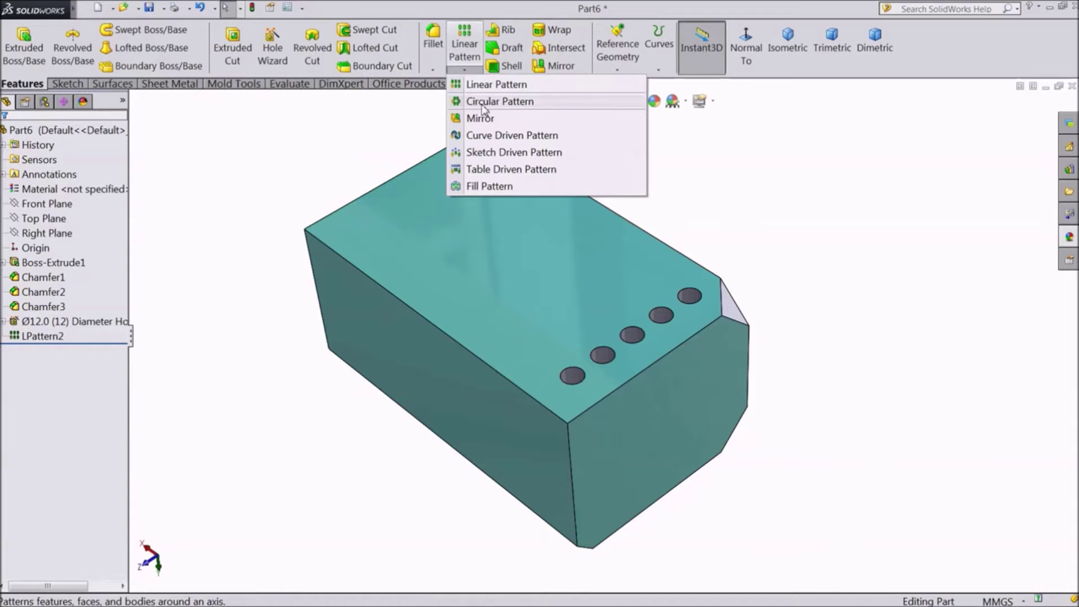
left_click(484, 82)
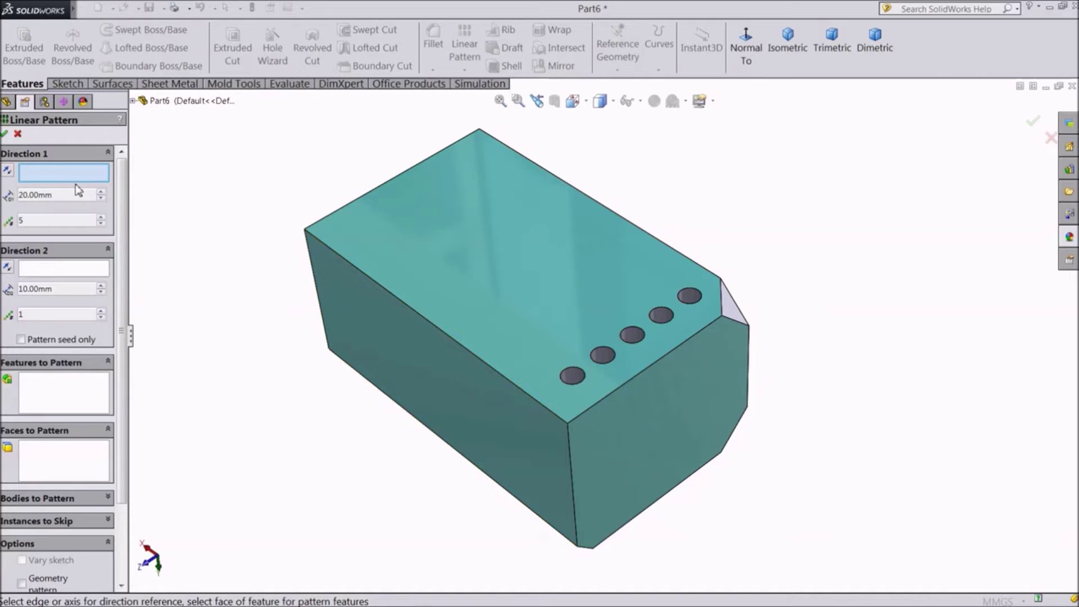
left_click(506, 380)
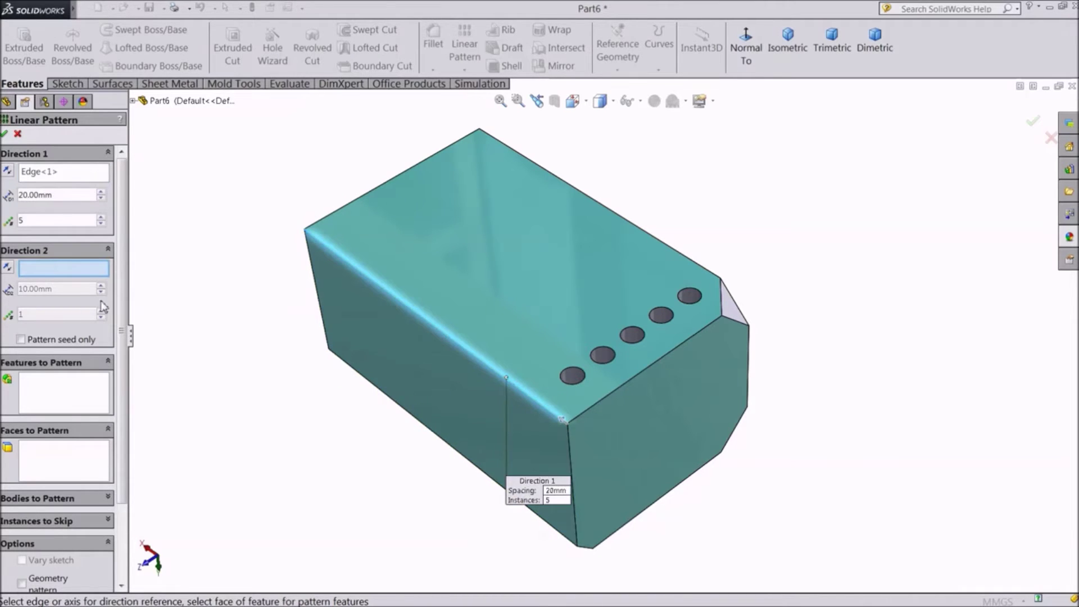
left_click(69, 395)
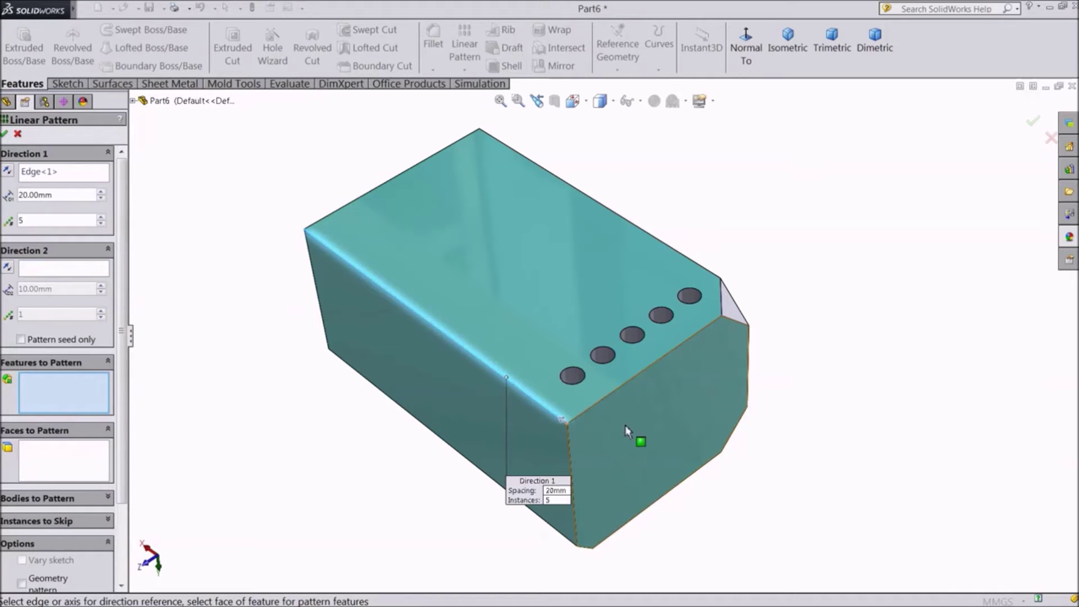
left_click(134, 102)
left_click(178, 307)
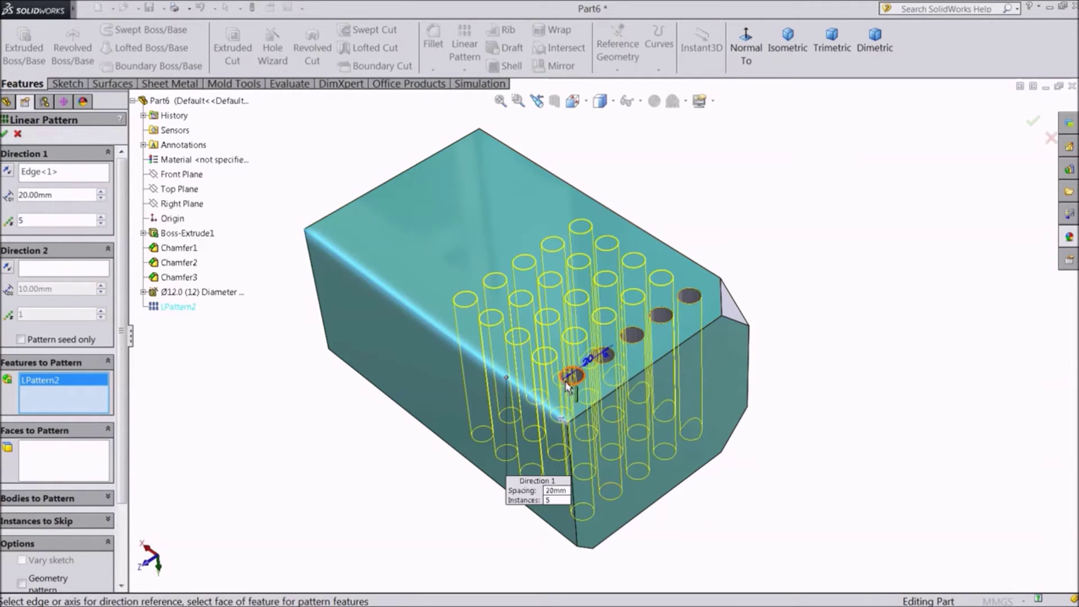
right_click(53, 385)
left_click(84, 406)
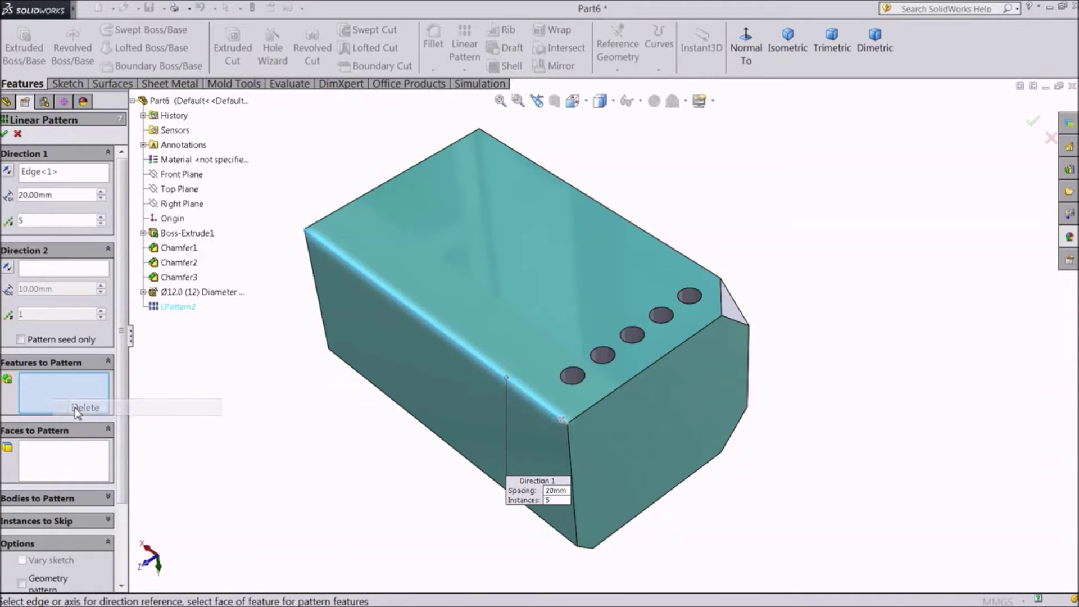
left_click(571, 378)
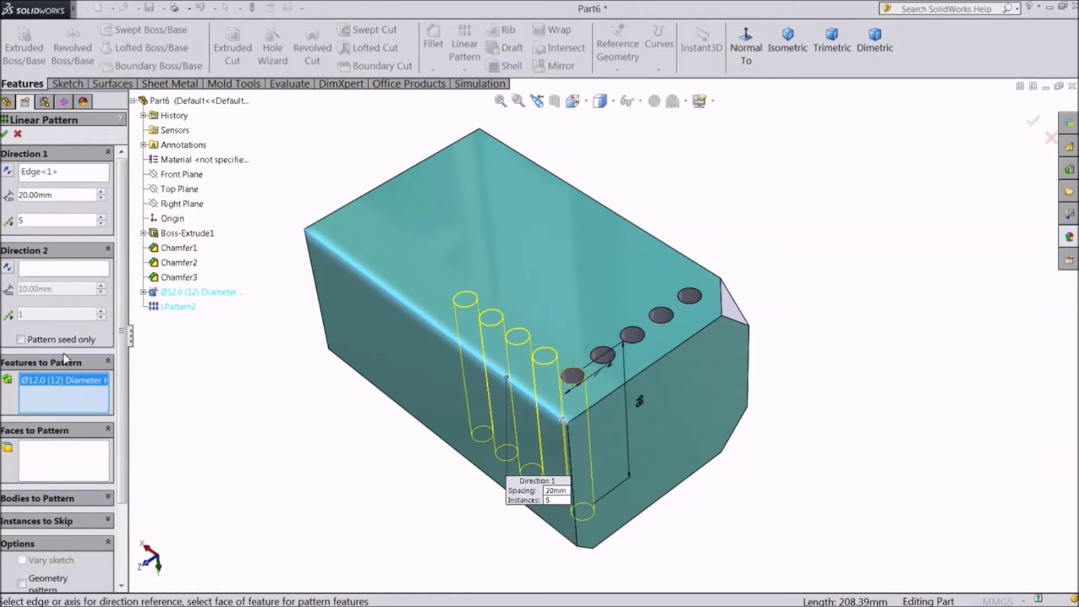
Set 30 mm spacing and 6 instances, then accept the pattern
left_click(100, 192)
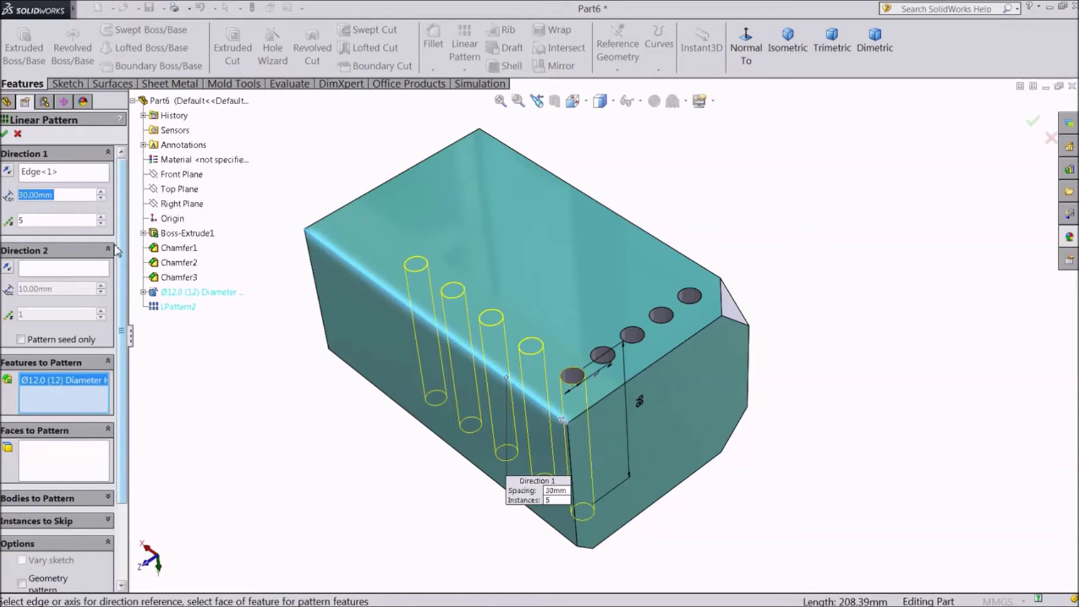
left_click(100, 217)
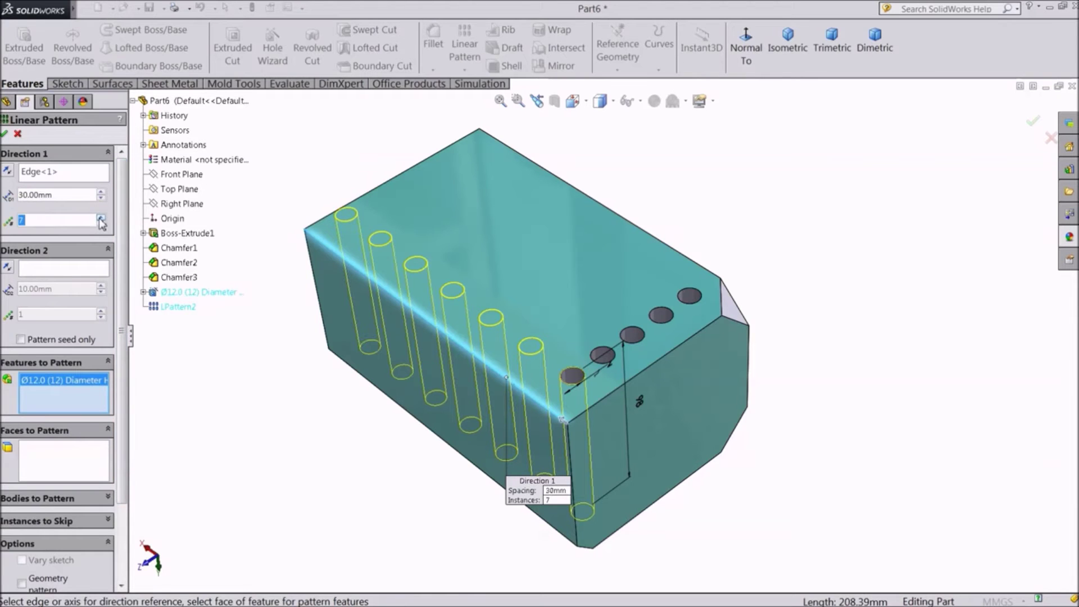
middle_click_drag(312, 135, 340, 258)
left_click(100, 223)
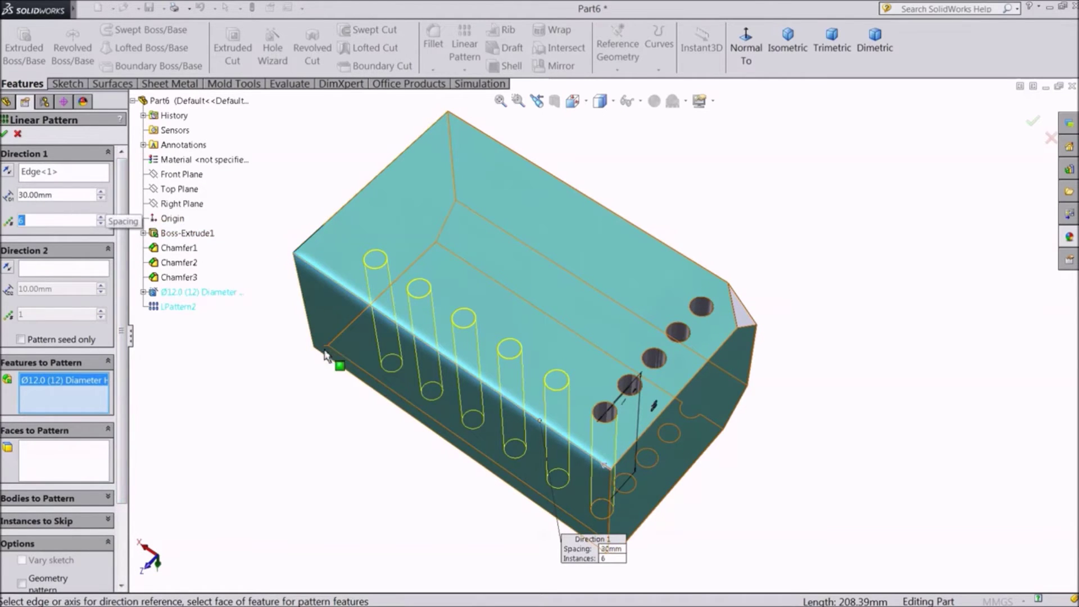
left_click(5, 134)
middle_click_drag(265, 303, 287, 371)
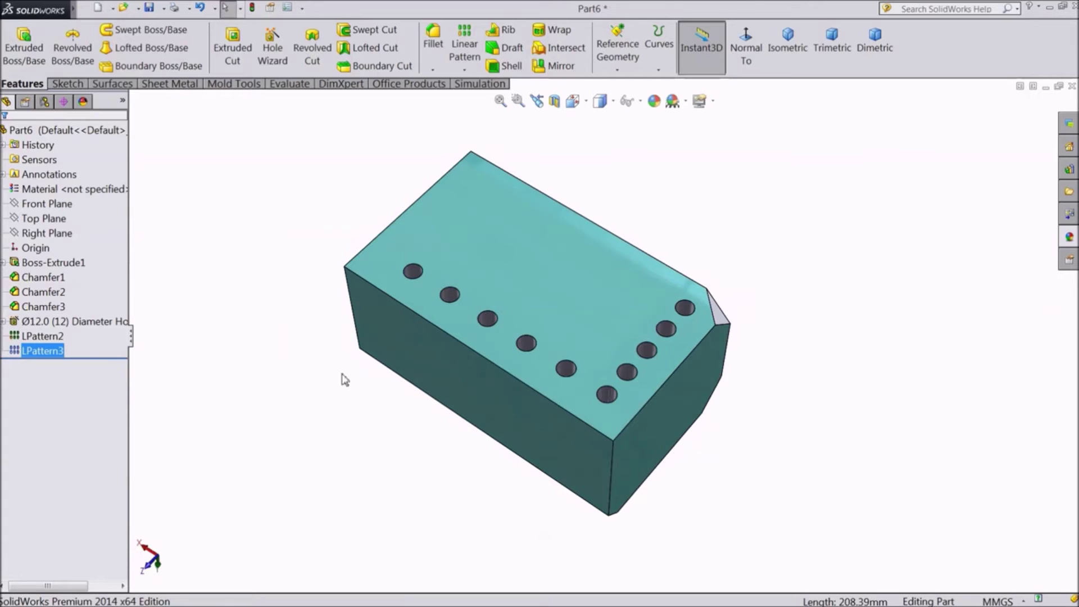
Delete LPattern3 and open LPattern2 with Edit Feature
scroll(511, 363, "down", 2)
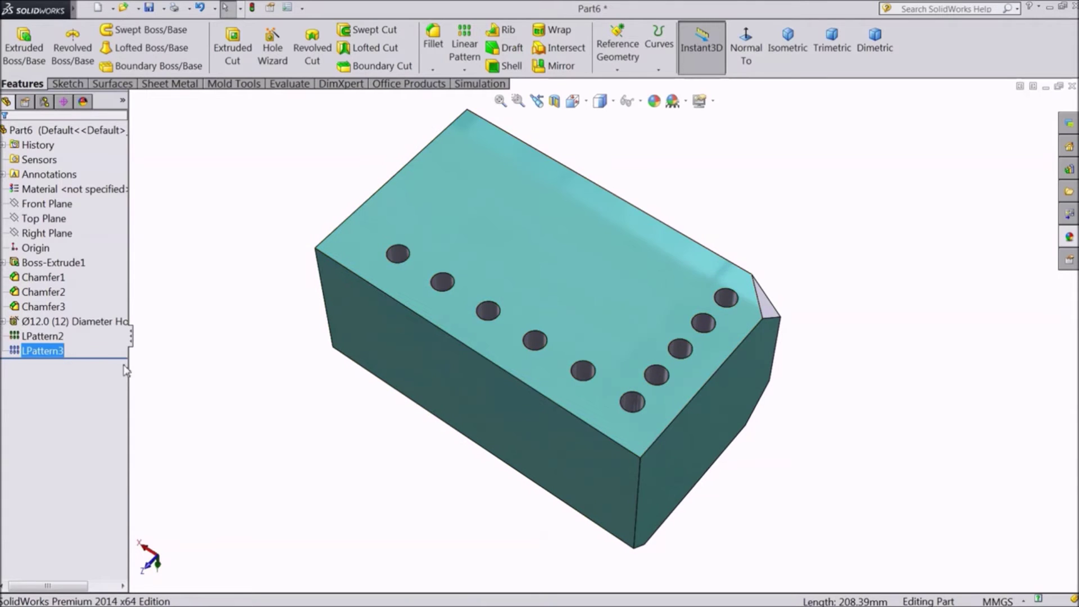
right_click(45, 353)
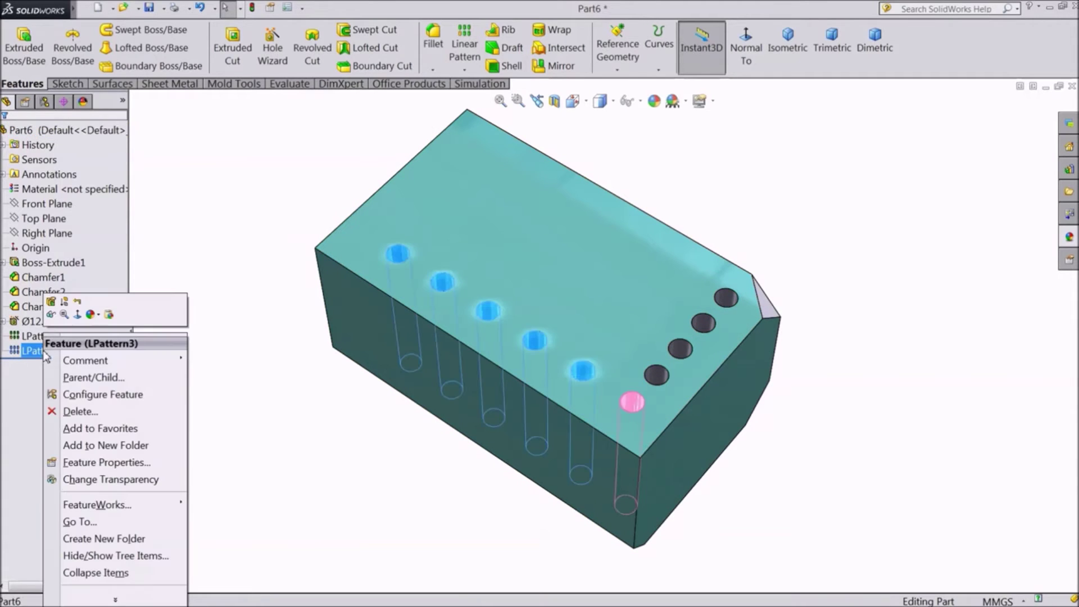
left_click(68, 412)
left_click(633, 220)
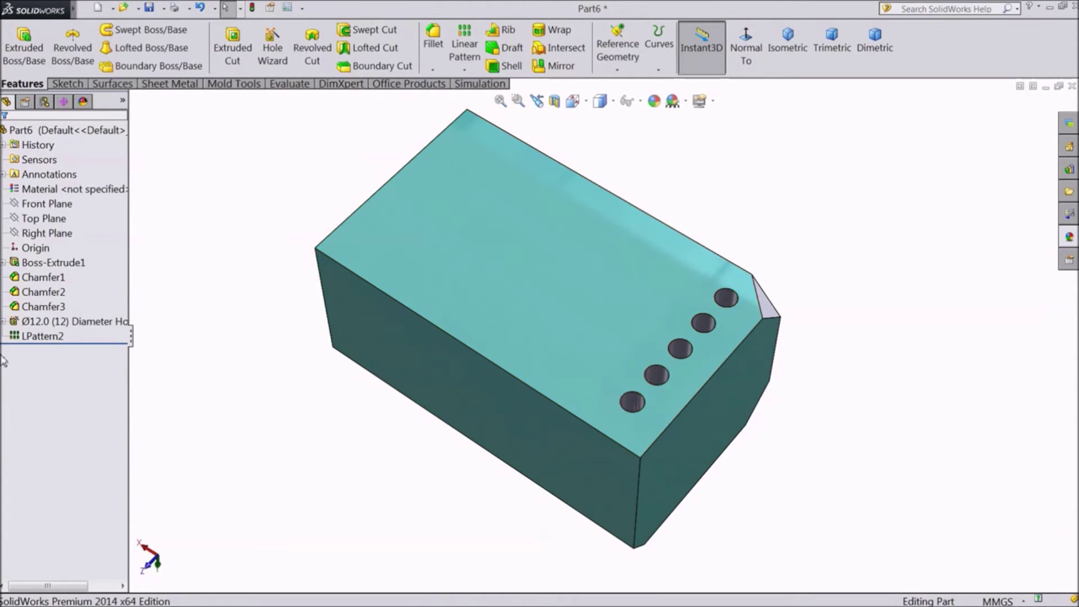
right_click(17, 338)
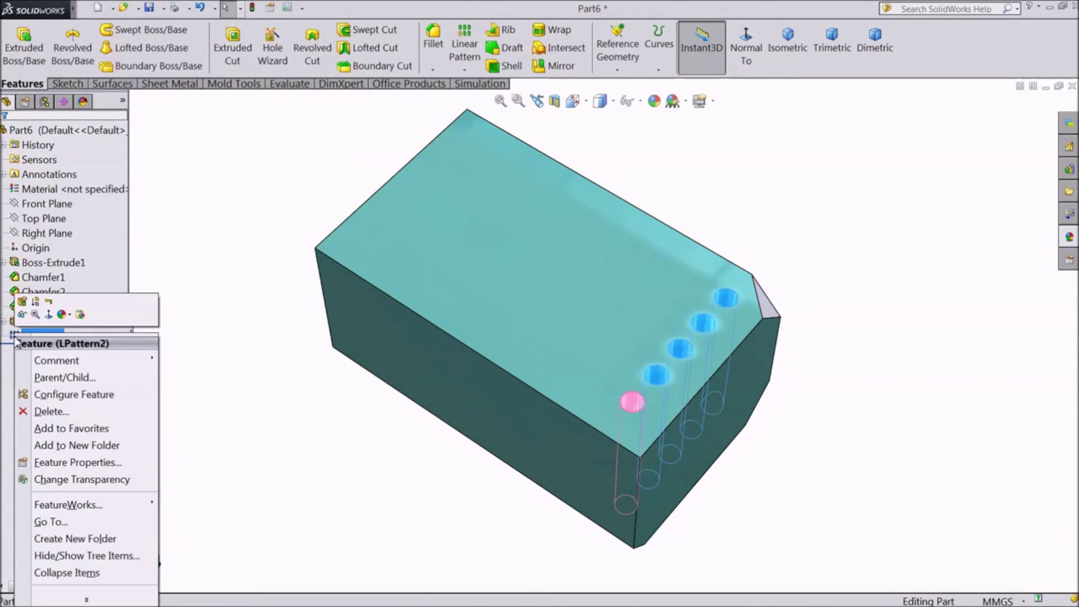
left_click(23, 303)
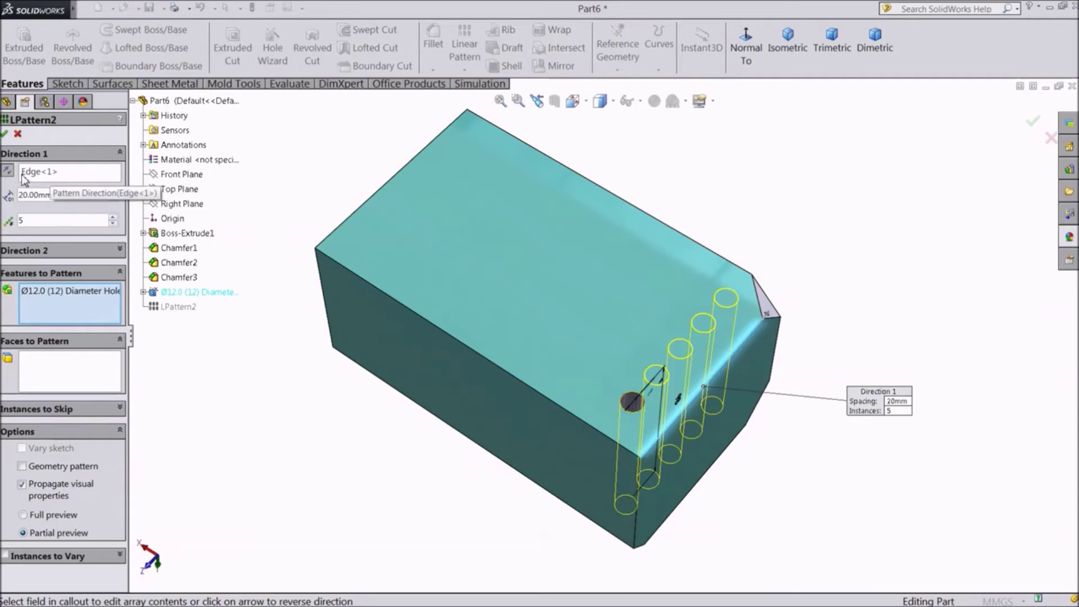
Enable Direction 2 using the block's long top edge
left_click(120, 249)
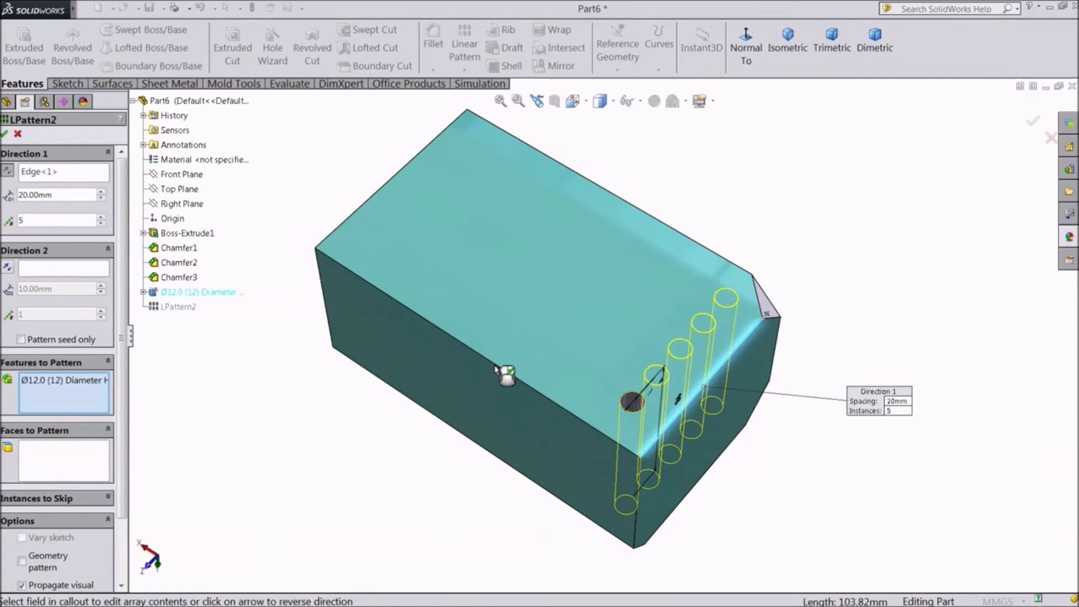
left_click(60, 268)
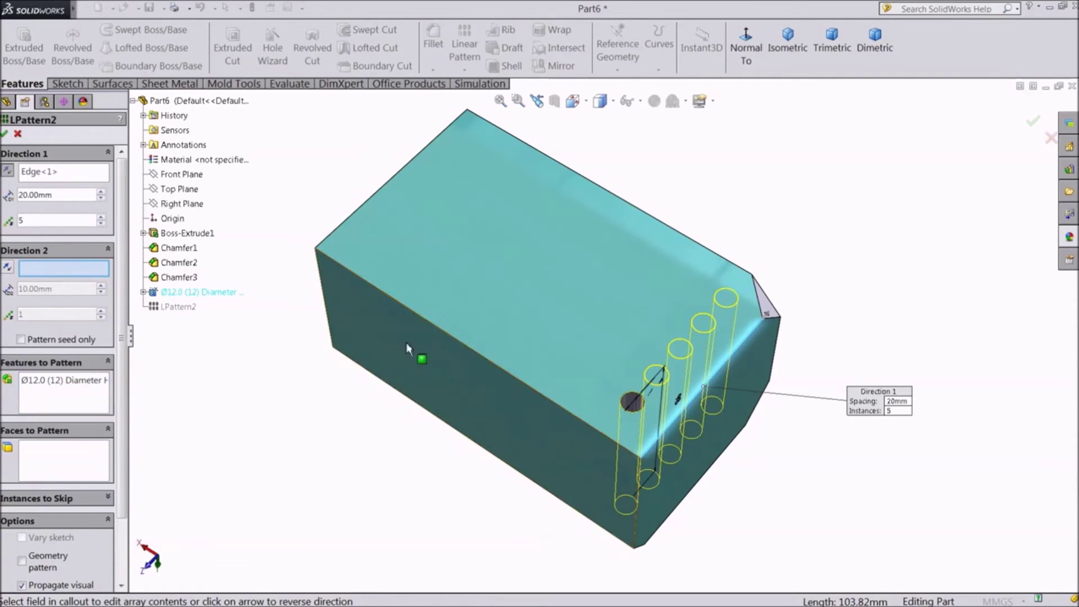
left_click(480, 359)
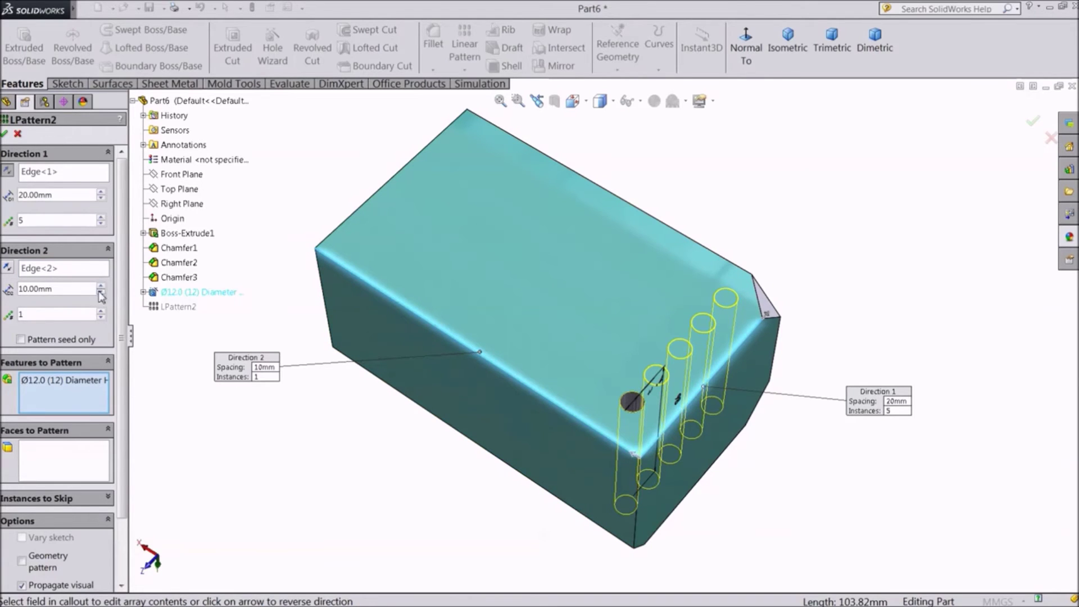
Set Direction 2 to 30 mm spacing and 6 instances and accept the 5×6 grid
left_click(102, 285)
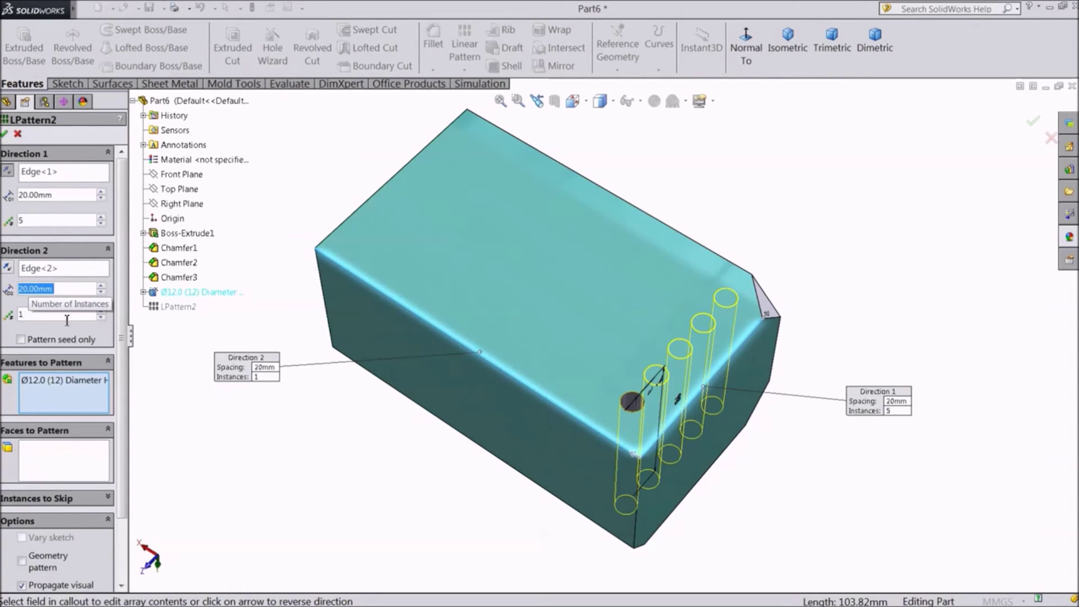
left_click(102, 312)
left_click(101, 311)
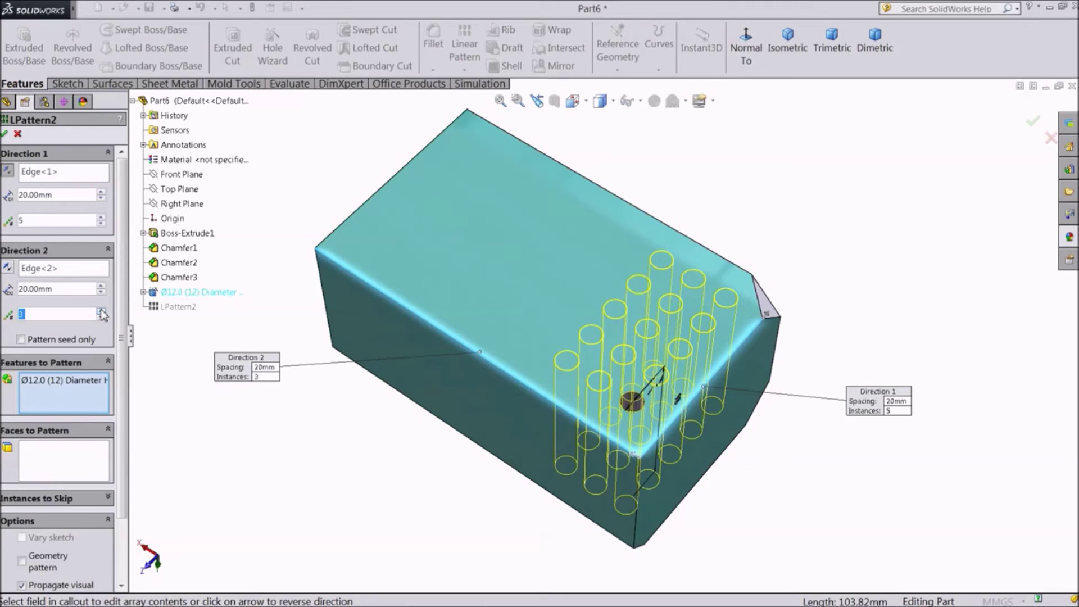
left_click(101, 312)
left_click(101, 311)
left_click(102, 312)
left_click(101, 311)
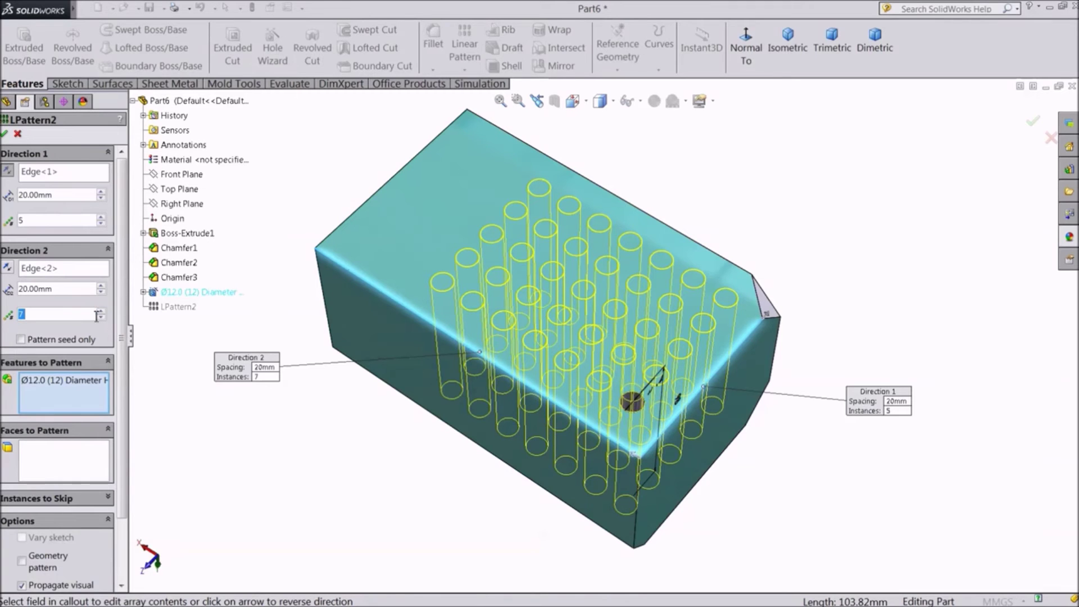
left_click(102, 287)
left_click(102, 287)
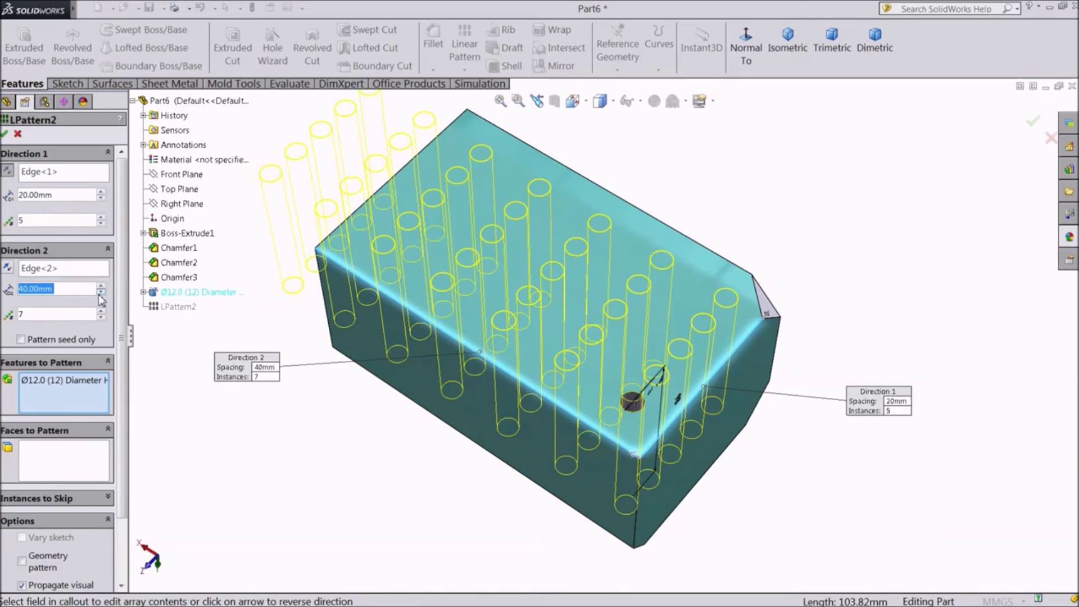
left_click(101, 293)
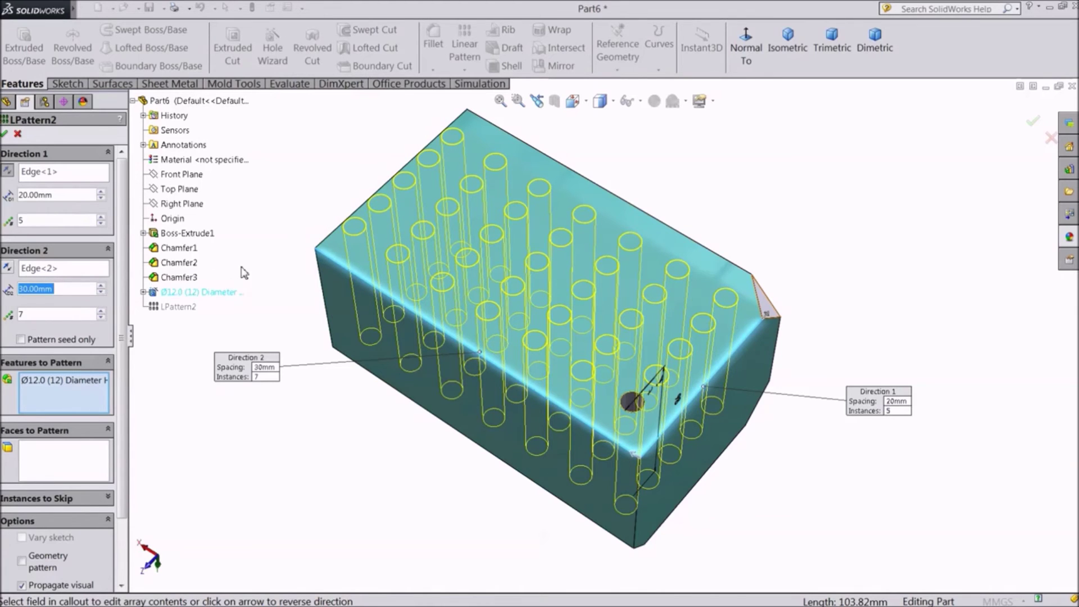
left_click(101, 314)
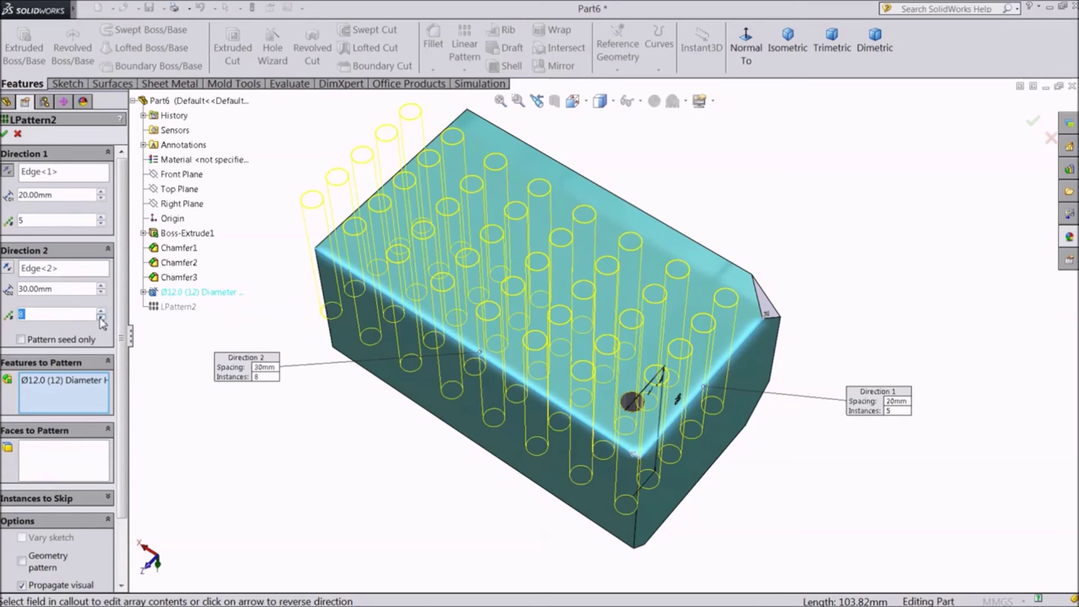
left_click(101, 318)
left_click(101, 318)
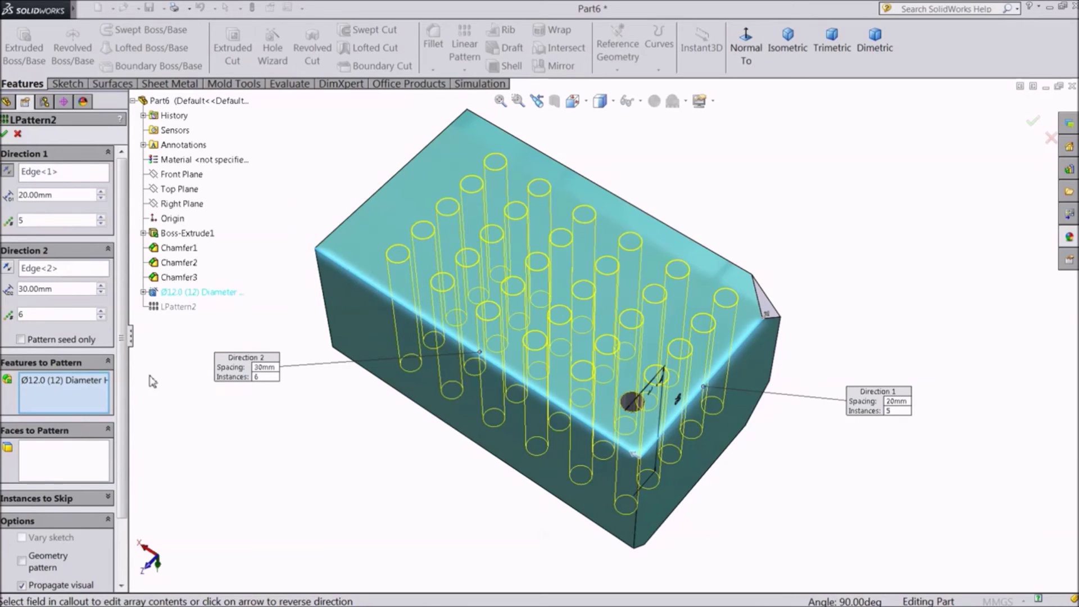
left_click(5, 134)
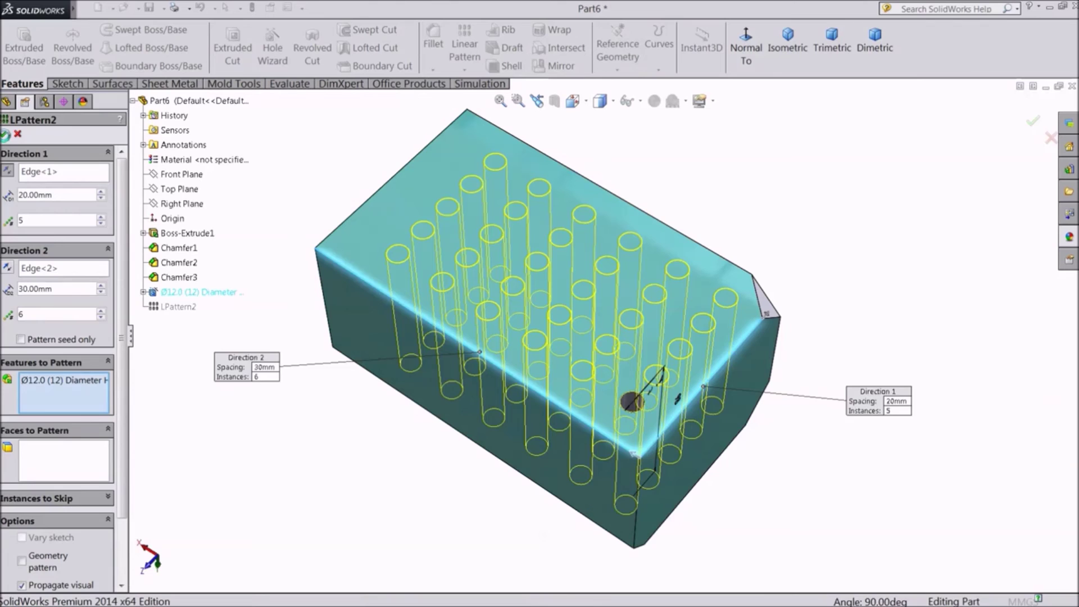
mouse_move(271, 397)
middle_mouse_down()
mouse_move(277, 241)
mouse_move(284, 391)
mouse_move(268, 506)
mouse_move(291, 511)
mouse_move(258, 420)
mouse_move(284, 367)
mouse_move(272, 352)
mouse_move(272, 393)
middle_mouse_up()
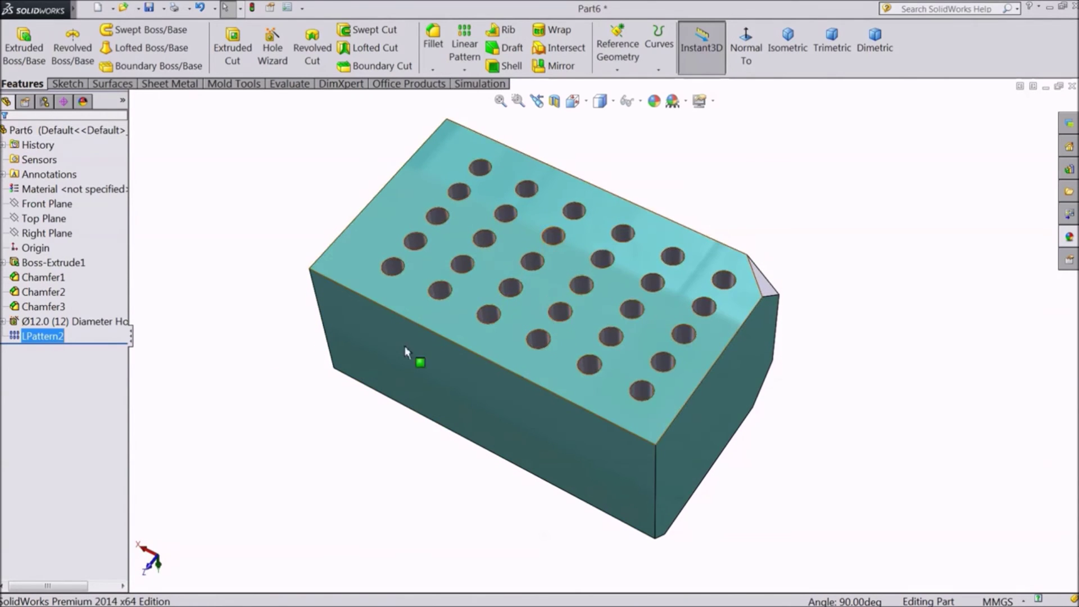
Reopen LPattern2 for editing and expand Instances to Skip
left_click(20, 340)
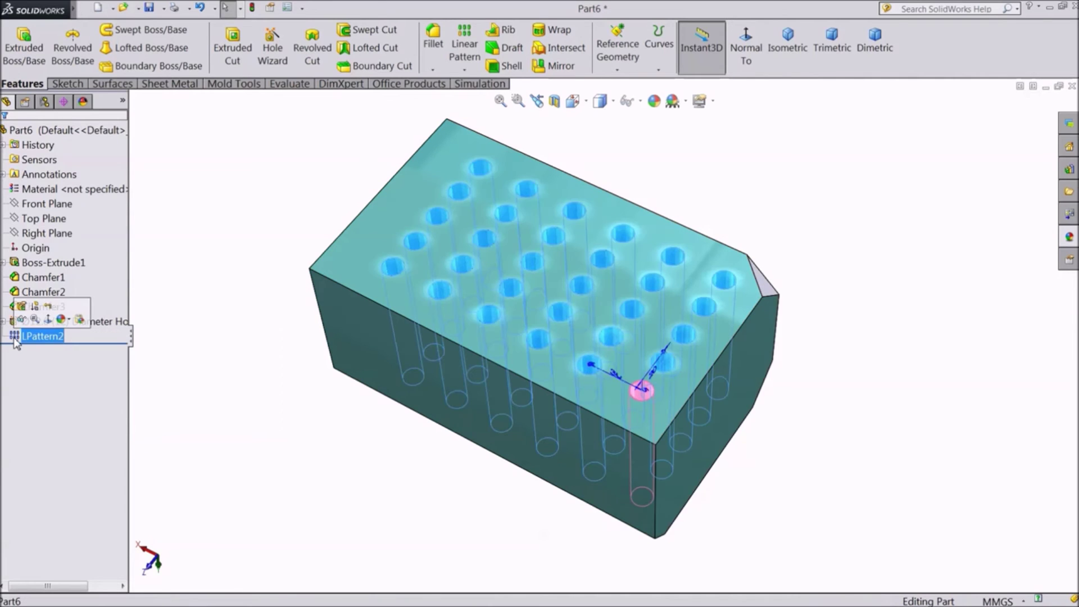
left_click(21, 307)
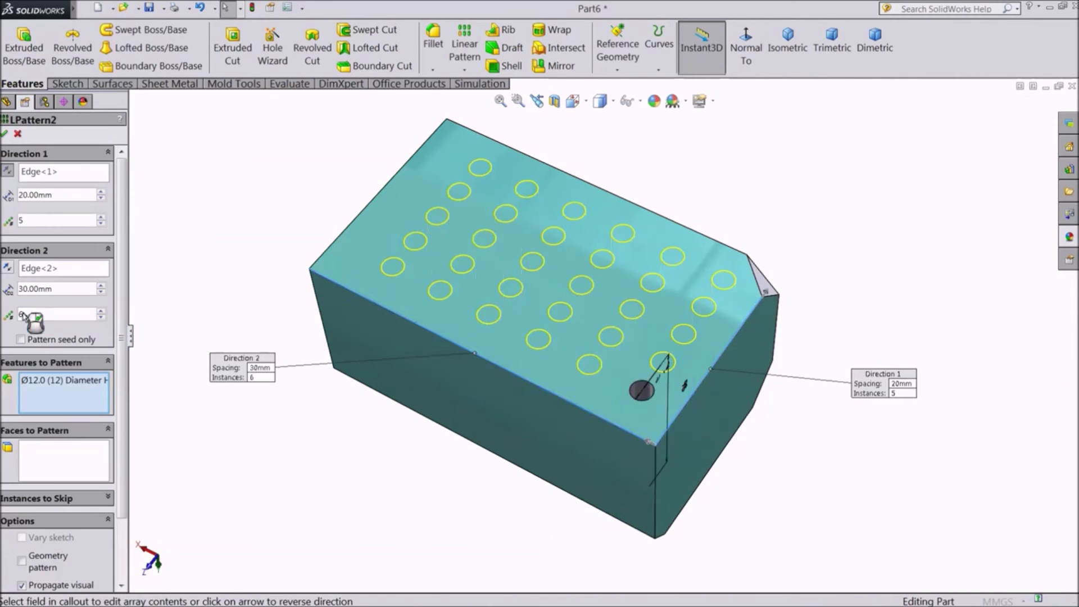
scroll(121, 425, "down", 2)
scroll(120, 425, "down", 1)
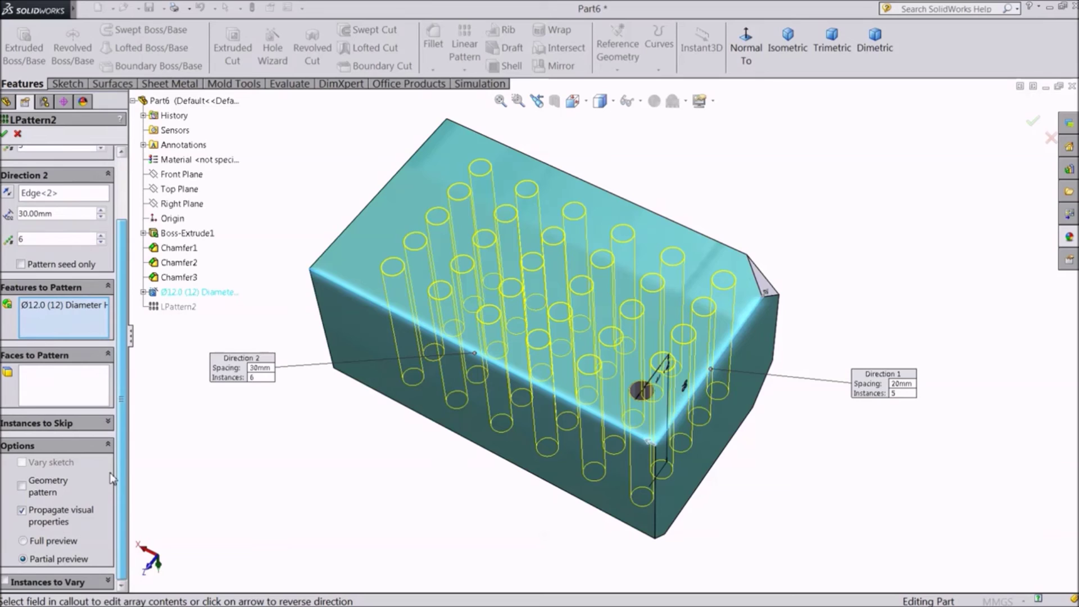
left_click(109, 423)
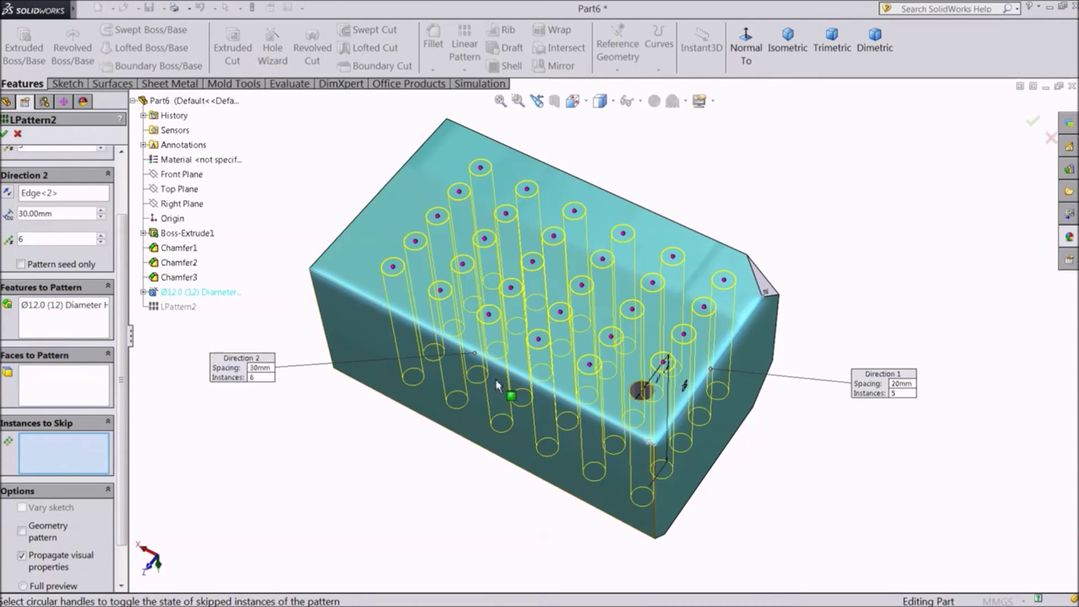
scroll(540, 343, "down", 2)
scroll(541, 342, "down", 2)
scroll(522, 236, "up", 2)
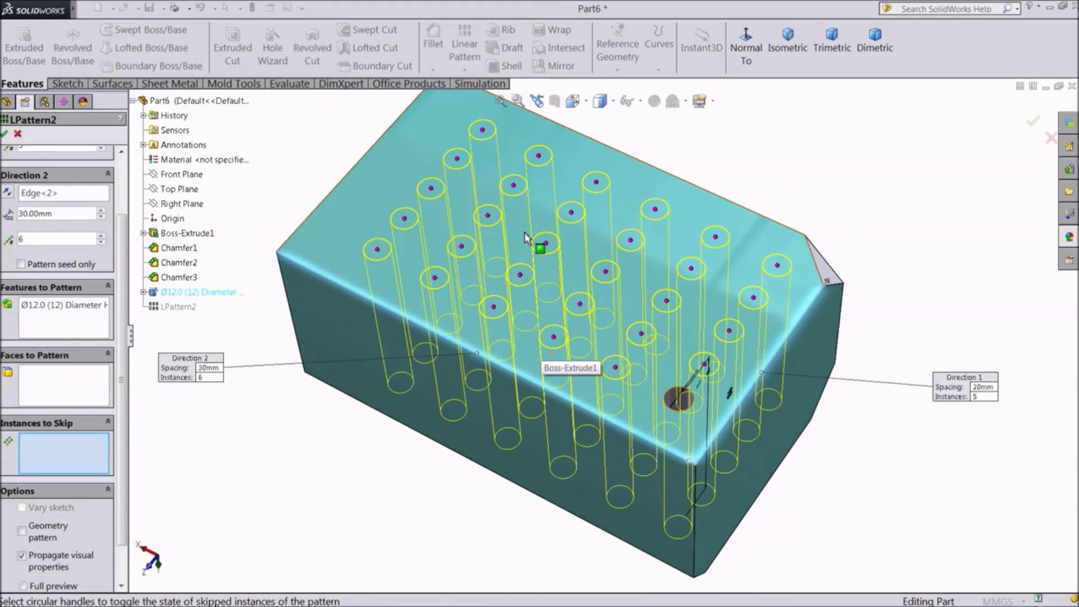
scroll(536, 180, "down", 2)
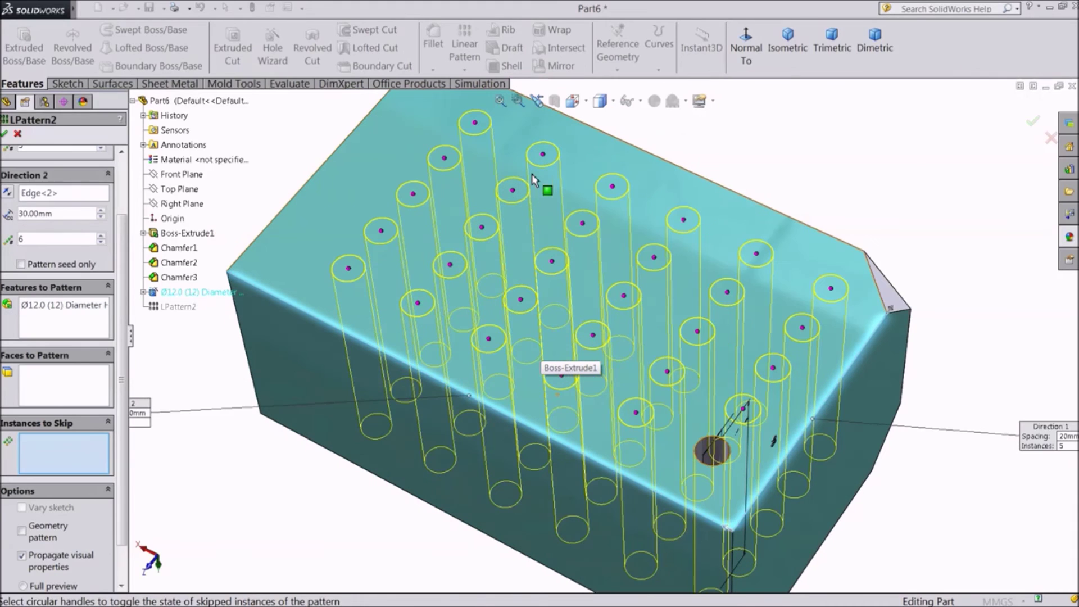
Skip holes (2, 5), (3, 4), (4, 3) and five others, then confirm the pattern
left_click(451, 267)
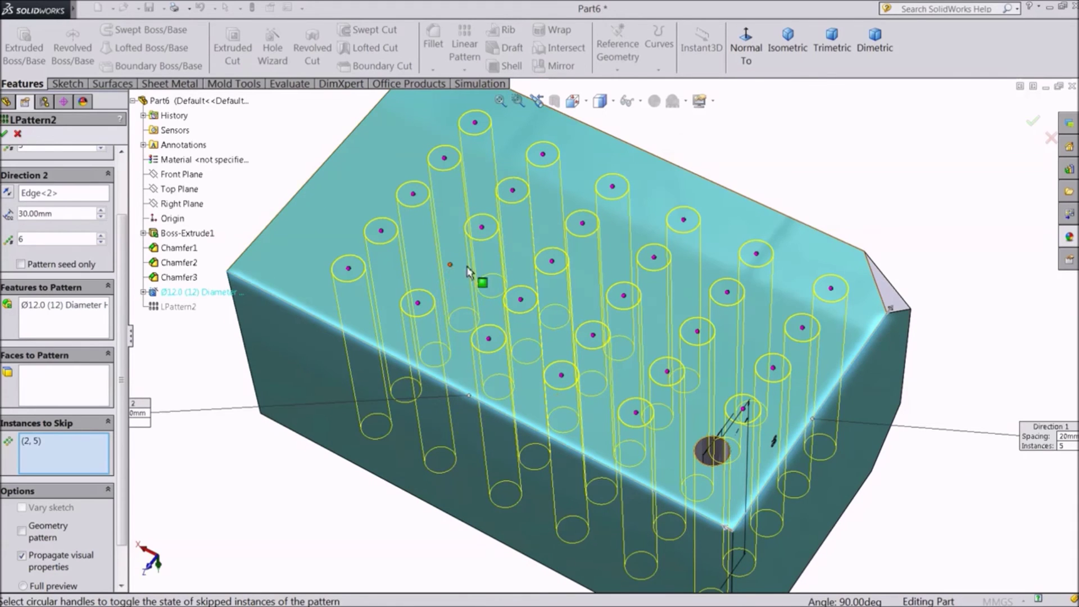
left_click(552, 269)
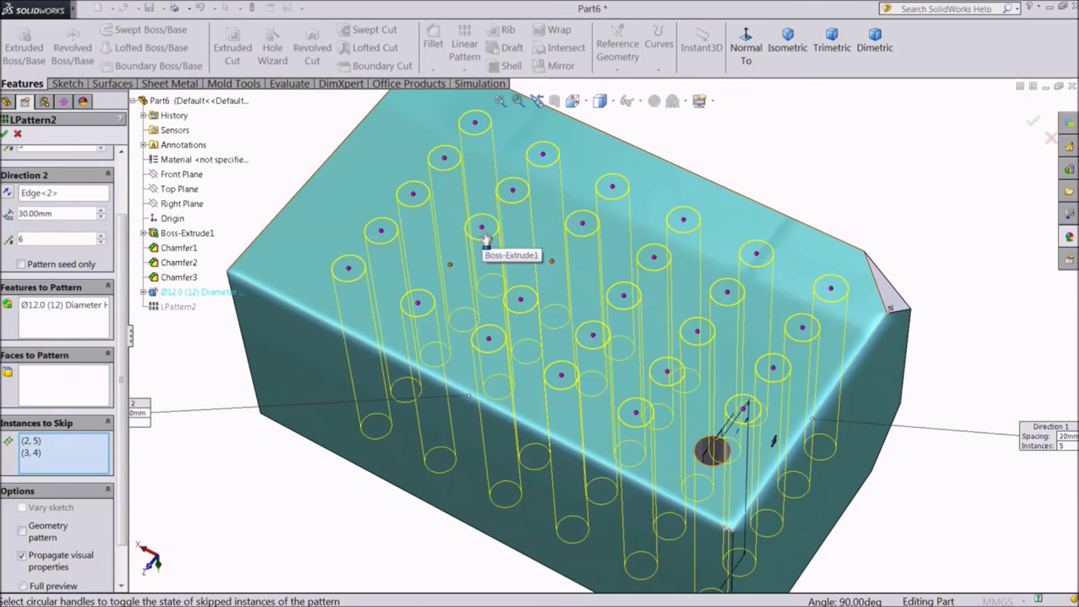
left_click(654, 259)
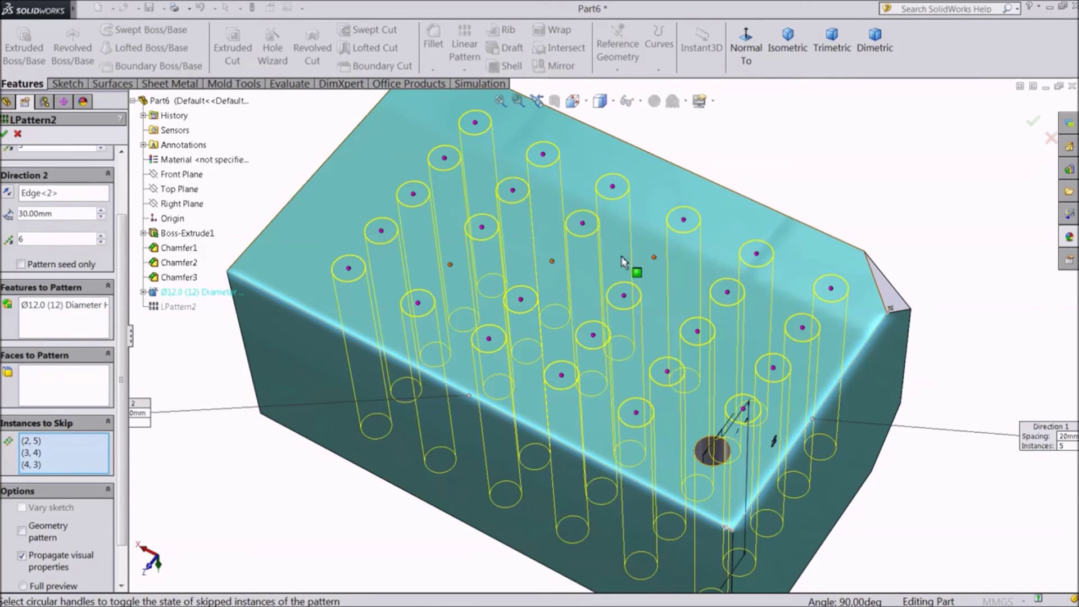
left_click(582, 229)
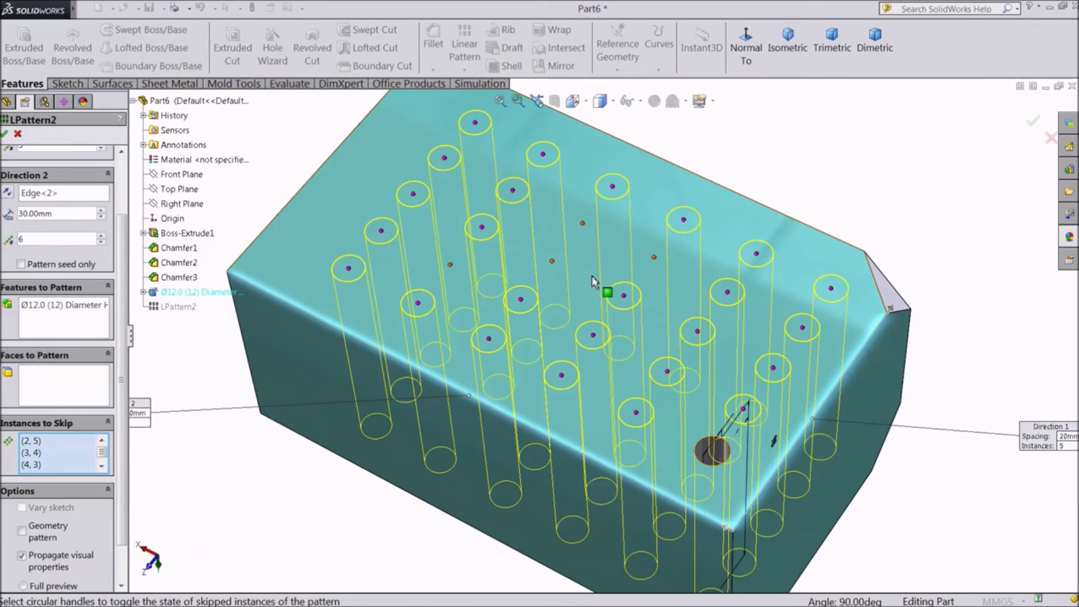
left_click(593, 337)
left_click(562, 376)
left_click(489, 340)
left_click(522, 301)
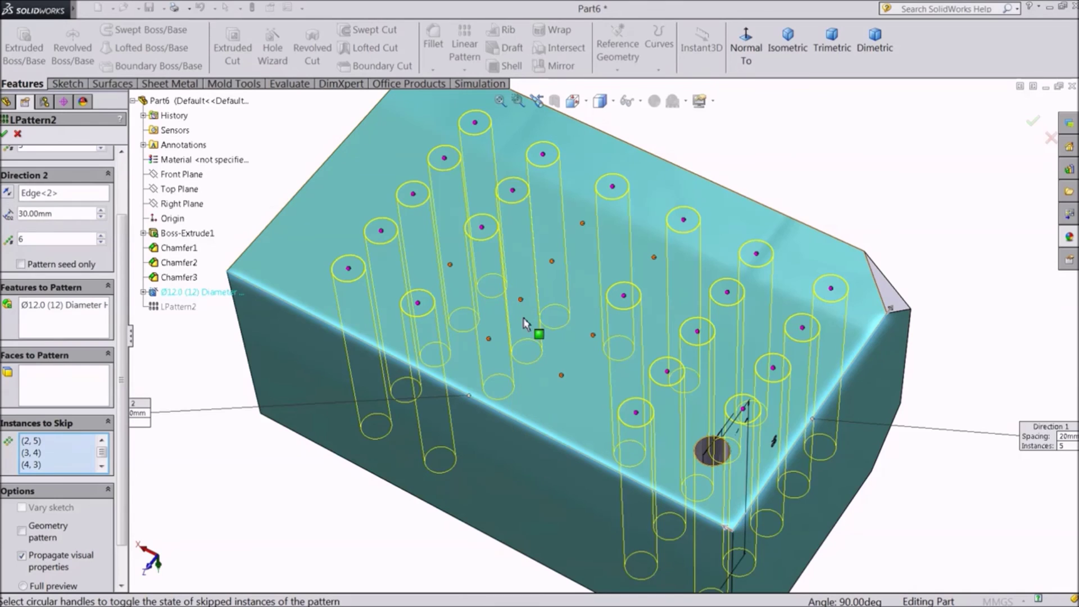
left_click(4, 134)
scroll(542, 371, "up", 3)
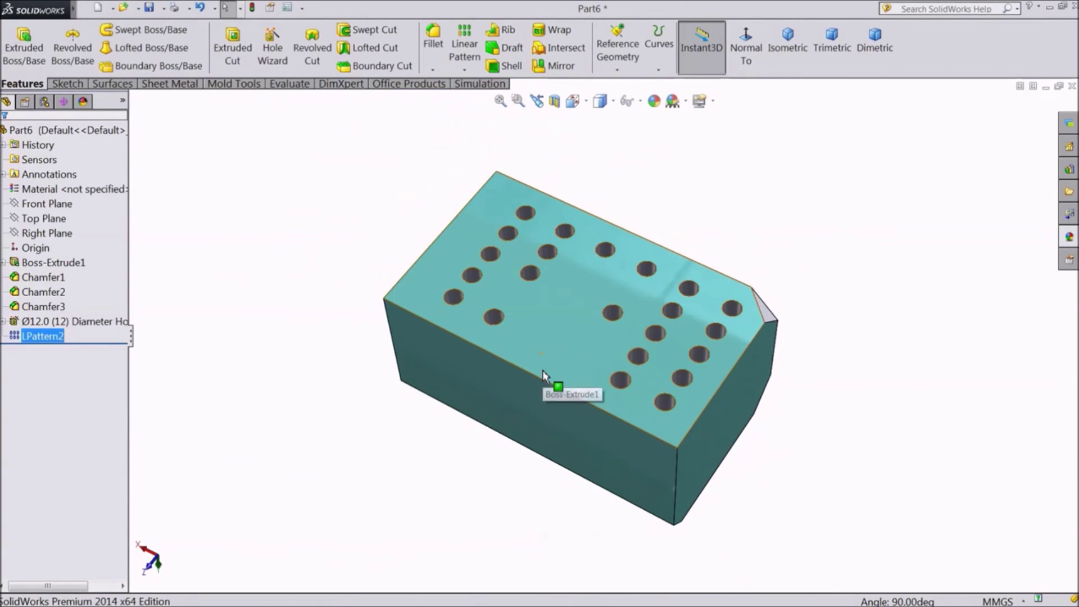
scroll(584, 301, "down", 2)
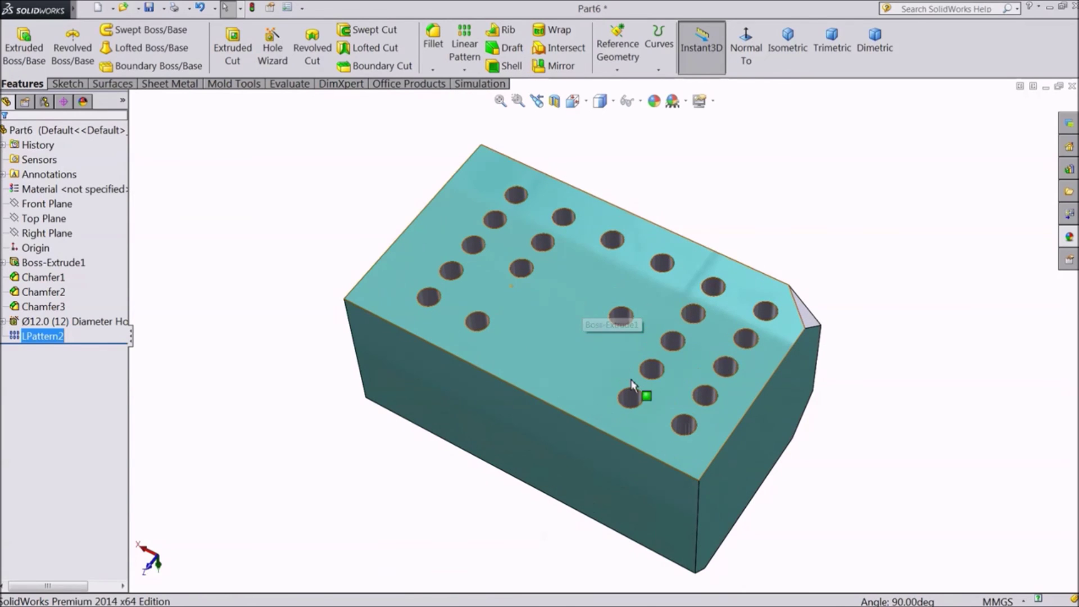
middle_click_drag(677, 314, 713, 151)
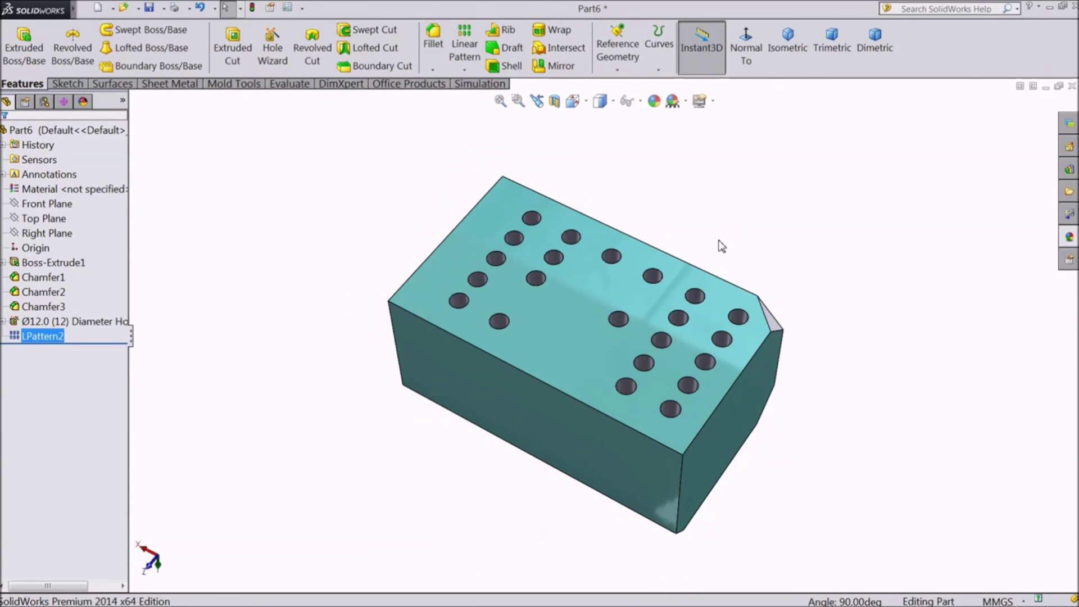
middle_click_drag(725, 241, 710, 206)
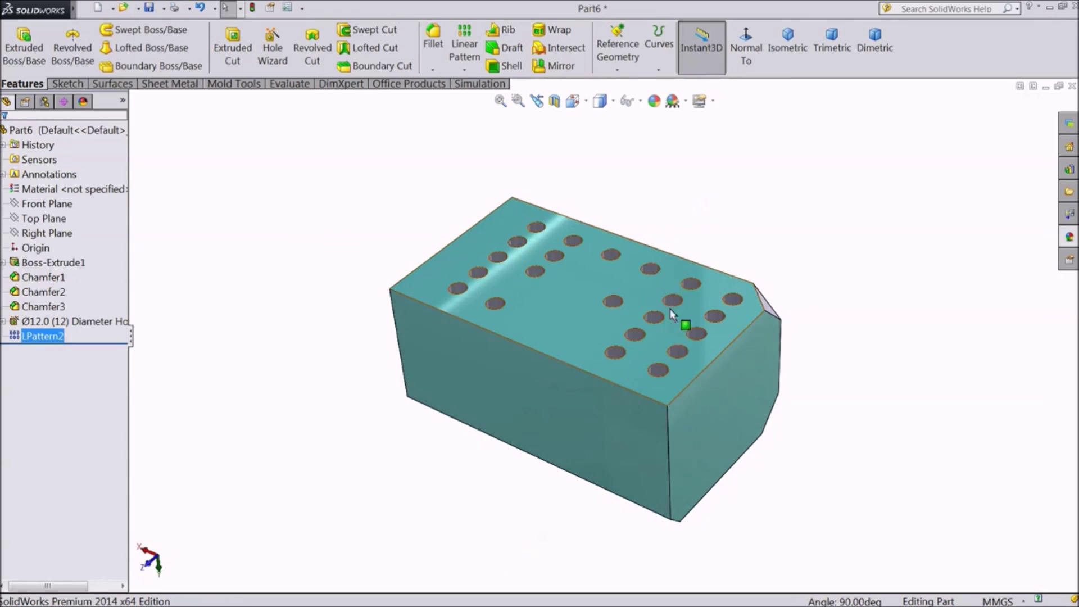
middle_click_drag(477, 514, 527, 226)
middle_click_drag(614, 557, 562, 387)
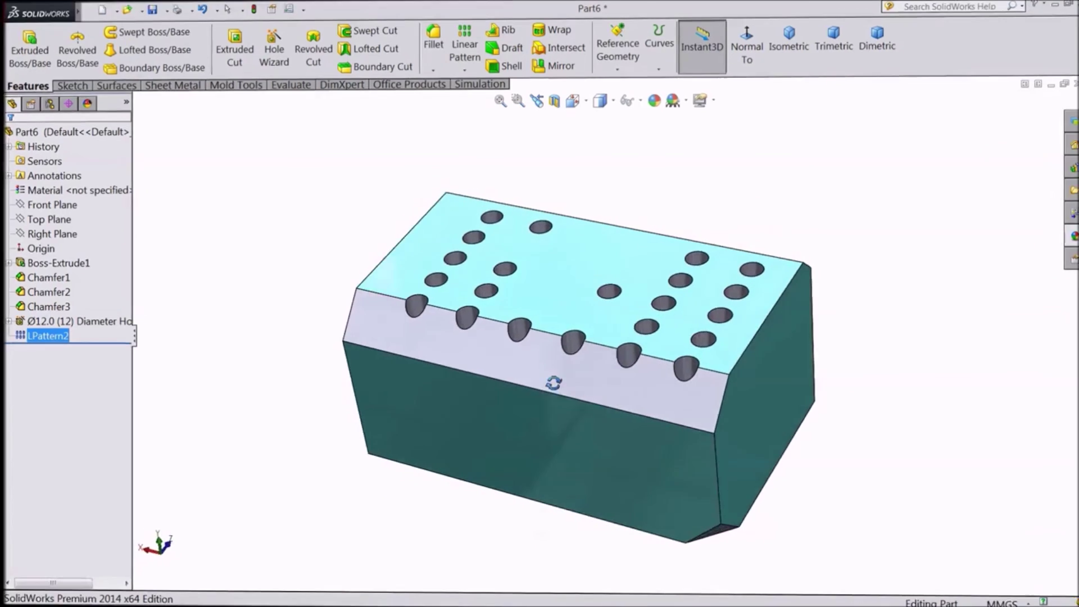